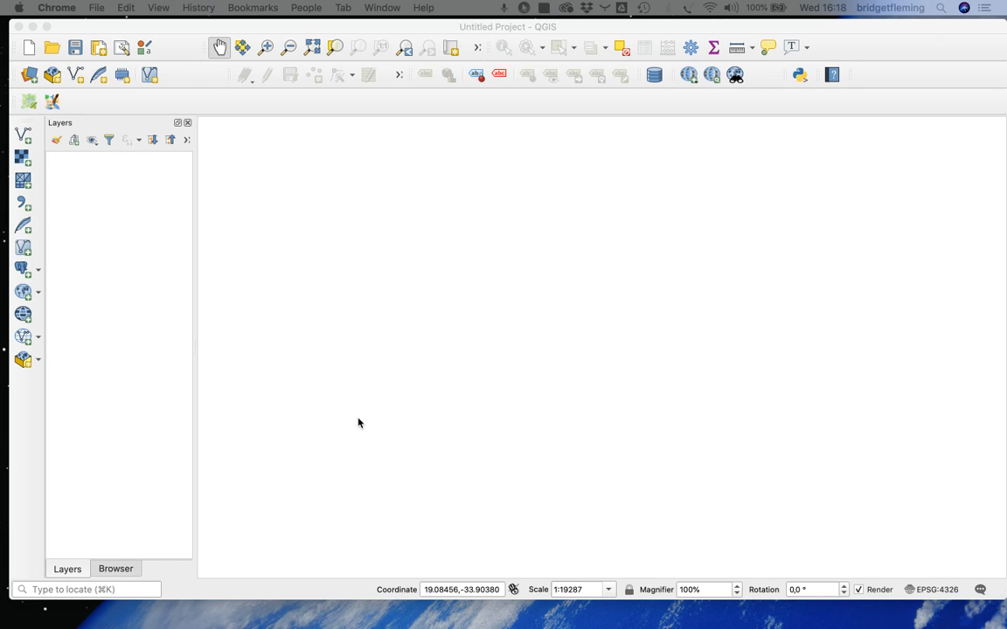
Open the project file gis project.qgz from the Desktop and view the data sources listed in its Browser
click(52, 49)
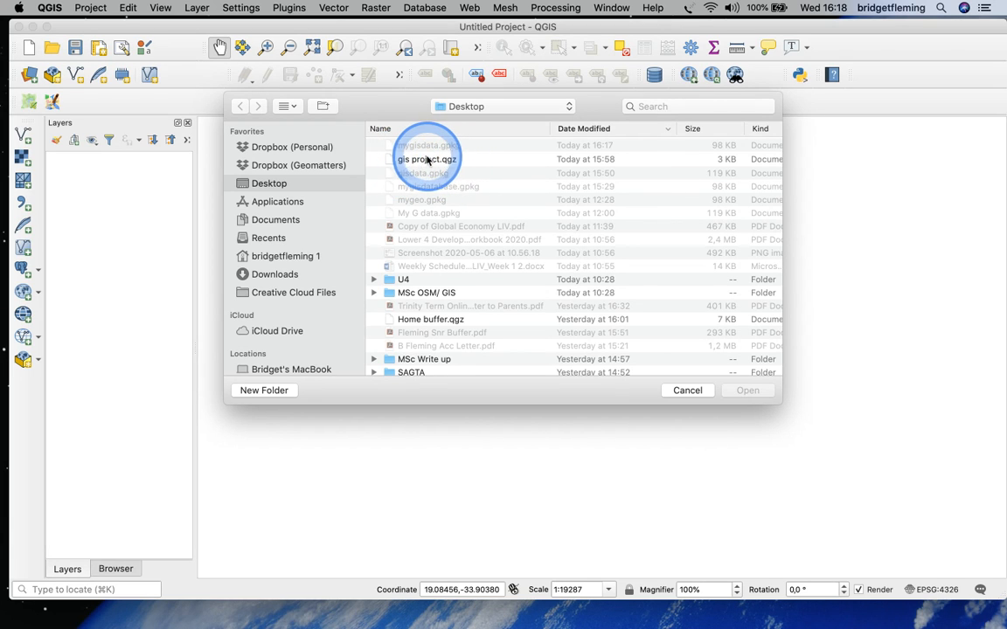
click(419, 160)
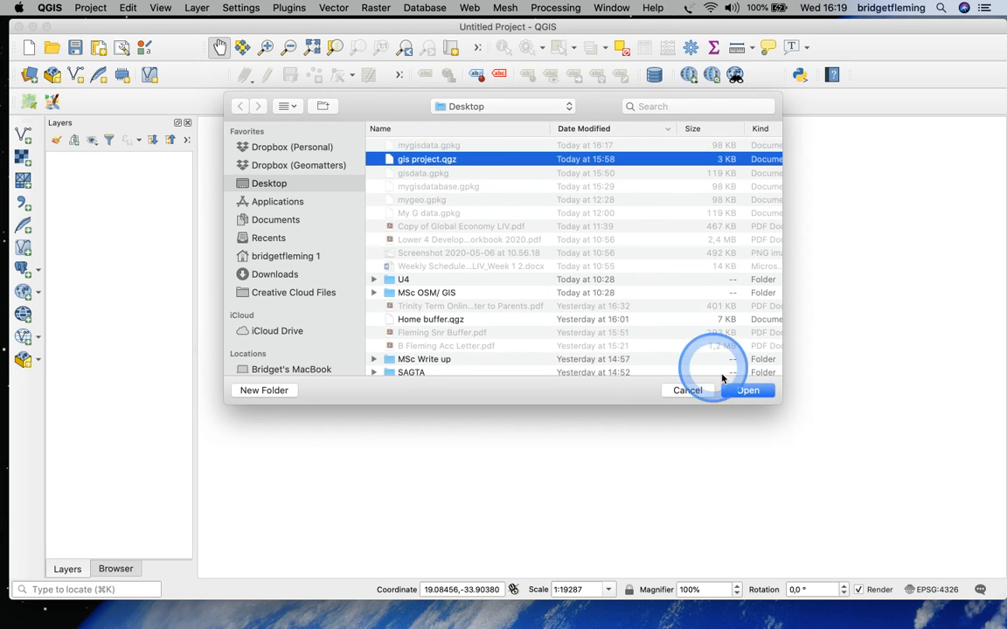
click(748, 390)
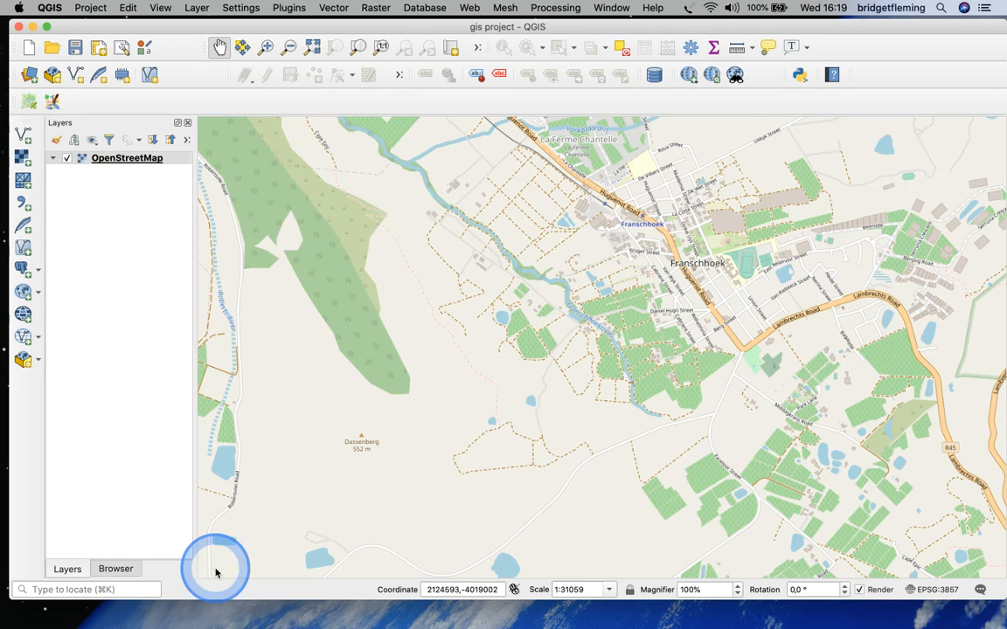
click(117, 569)
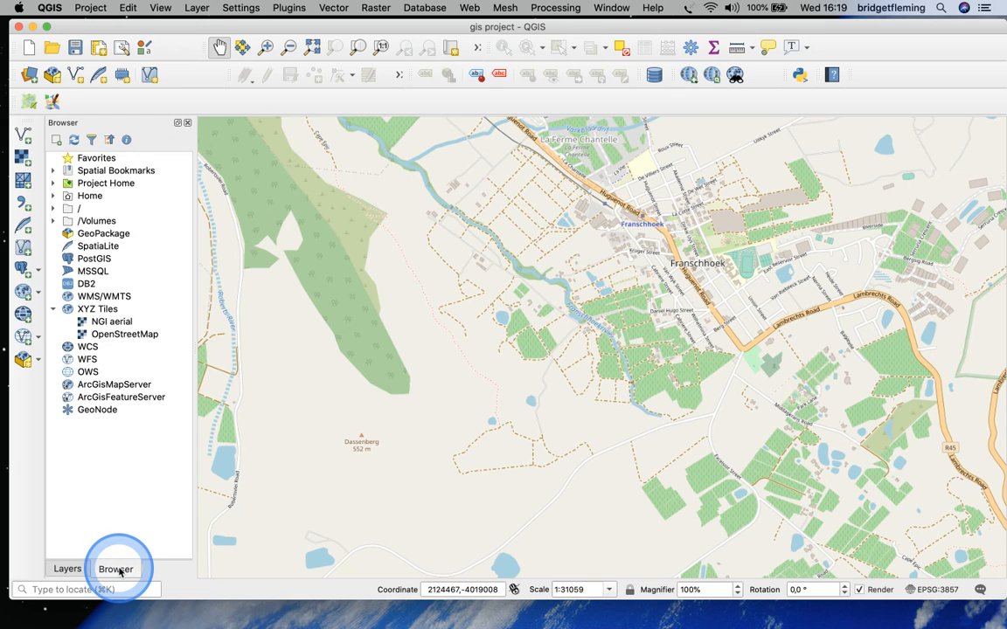
click(69, 570)
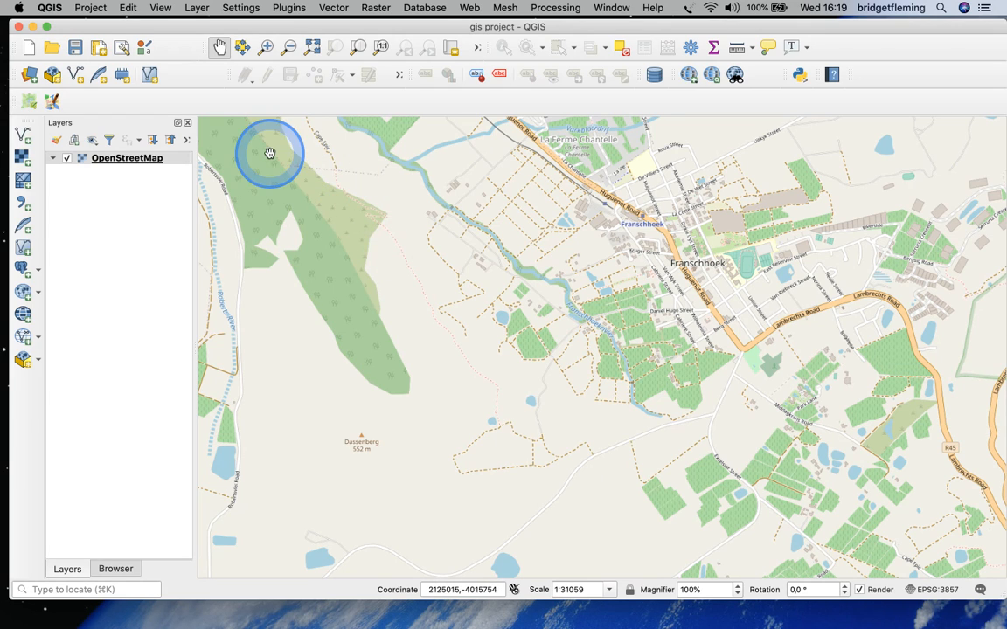
Start a new GeoPackage layer and set its database to a new file named mygisdataproject on the Desktop
click(196, 8)
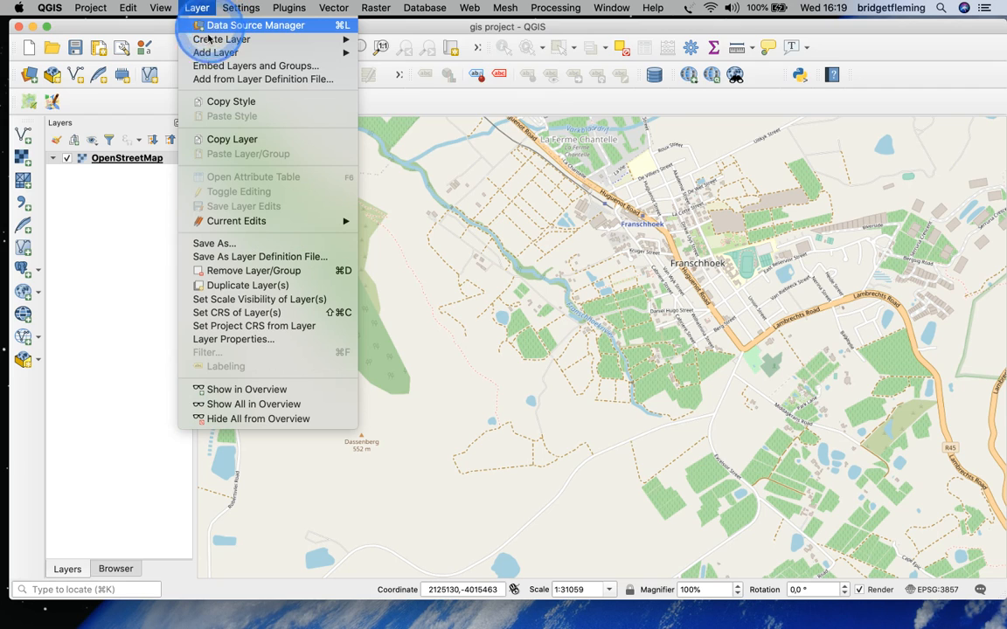
mouse_move(210, 44)
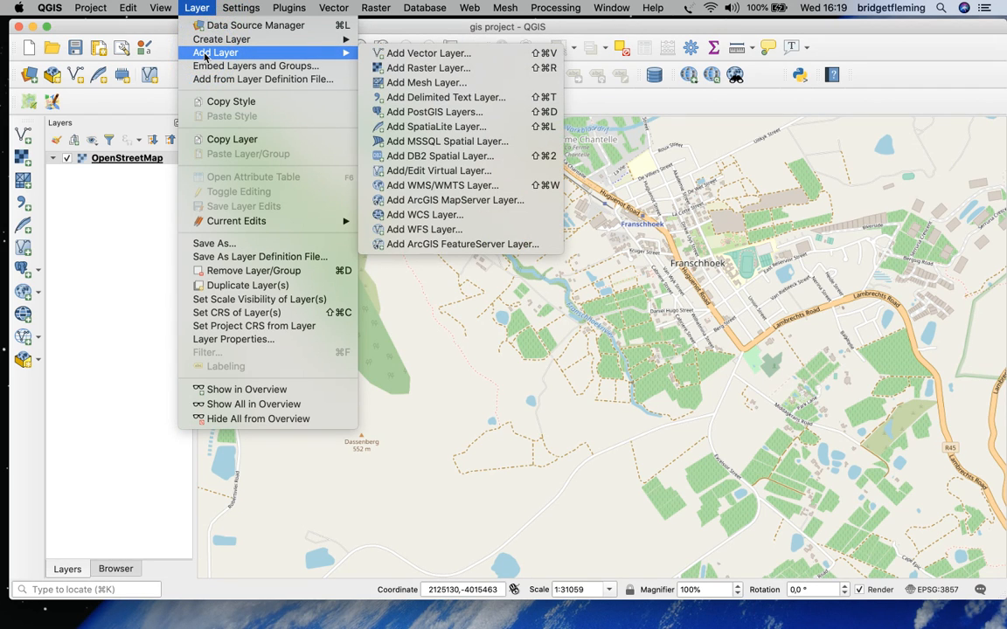
click(210, 40)
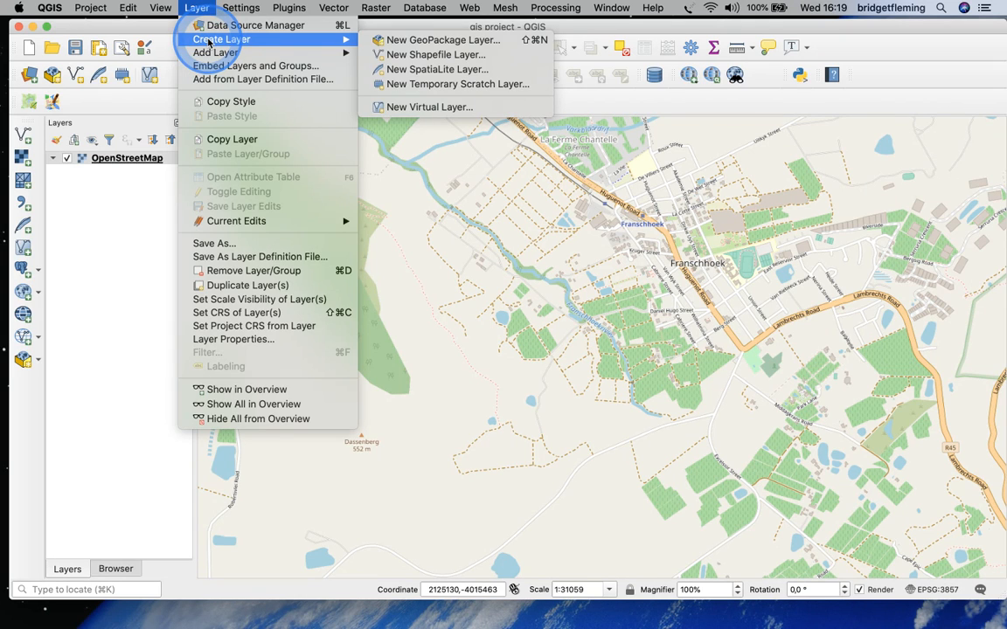
click(407, 41)
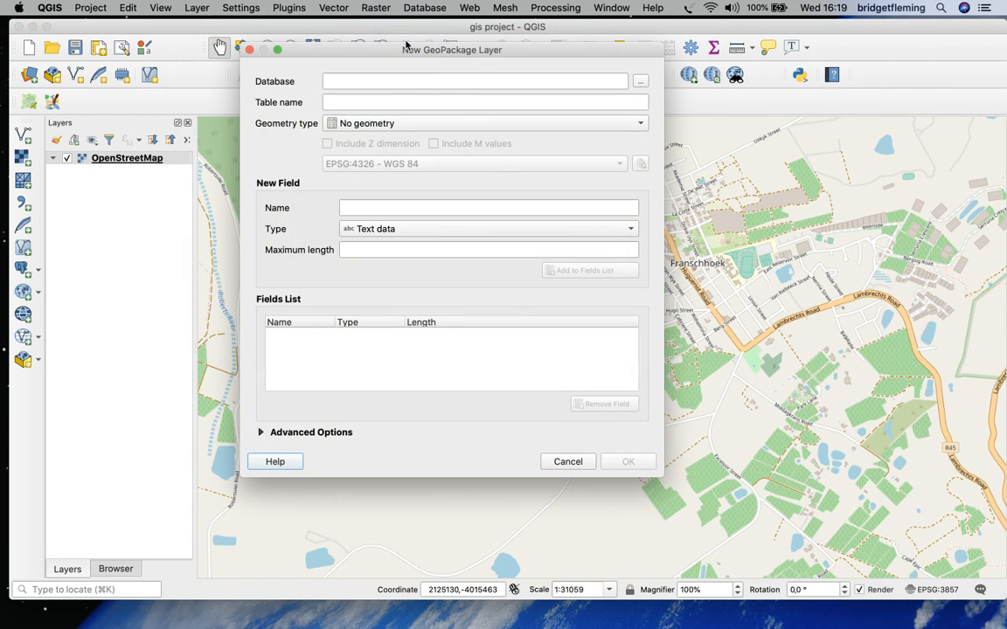
click(640, 82)
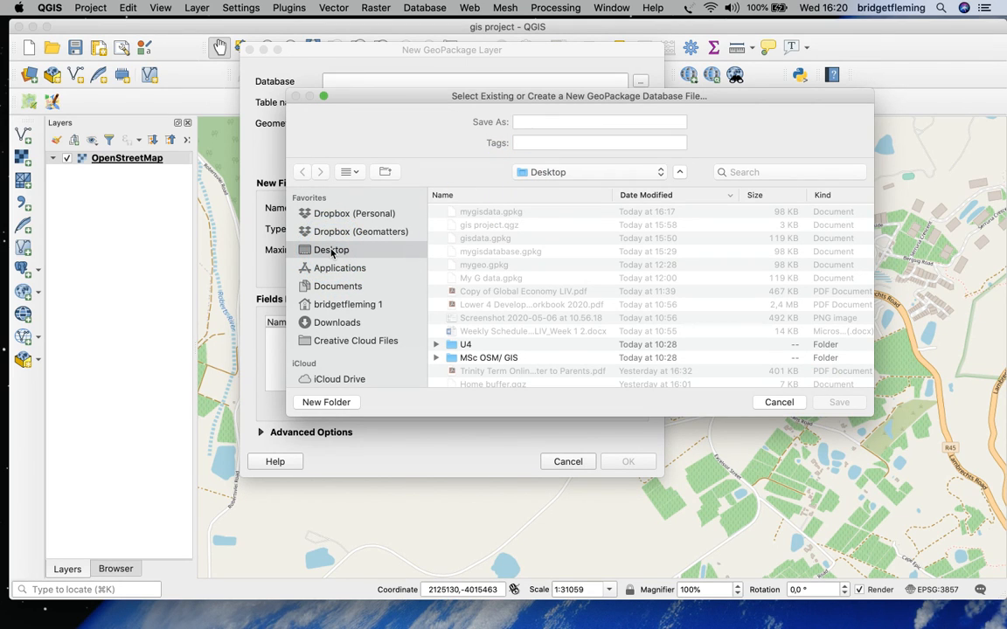
click(521, 122)
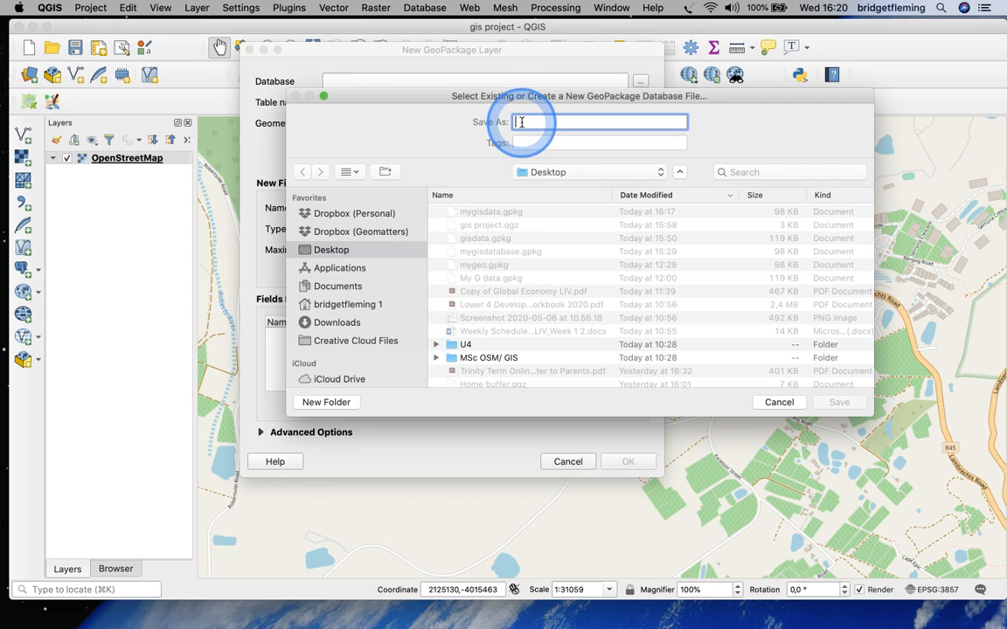
text(mygis)
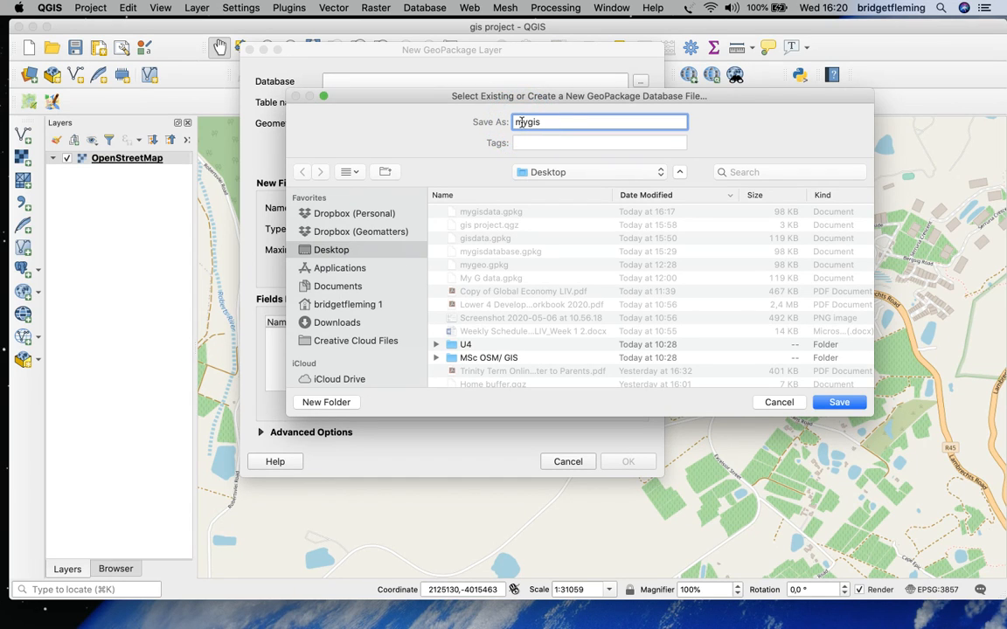
text(dataproject)
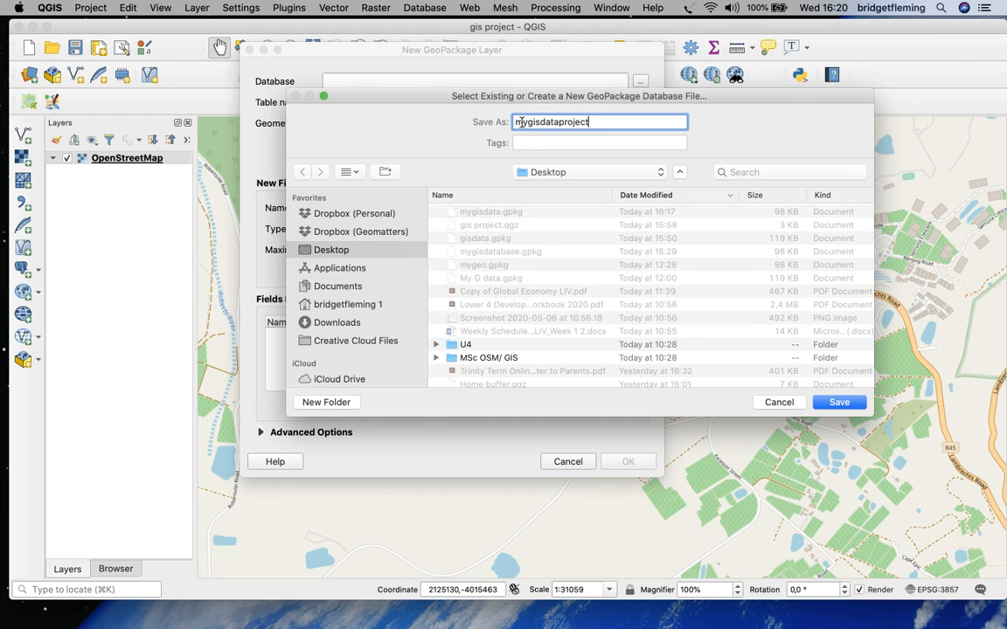
click(837, 402)
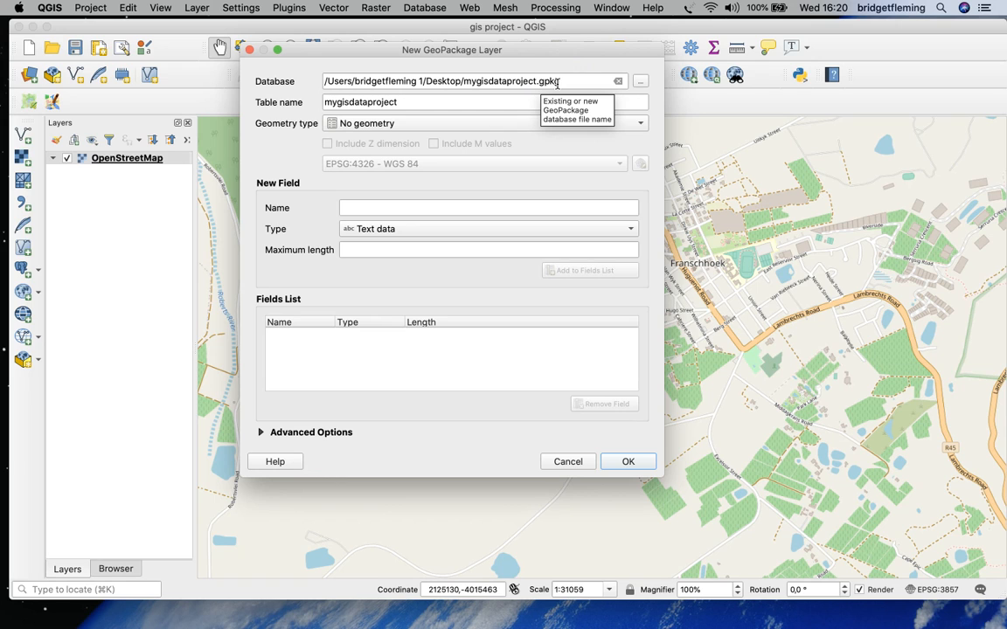
Change the table name of the new GeoPackage layer to building
click(401, 103)
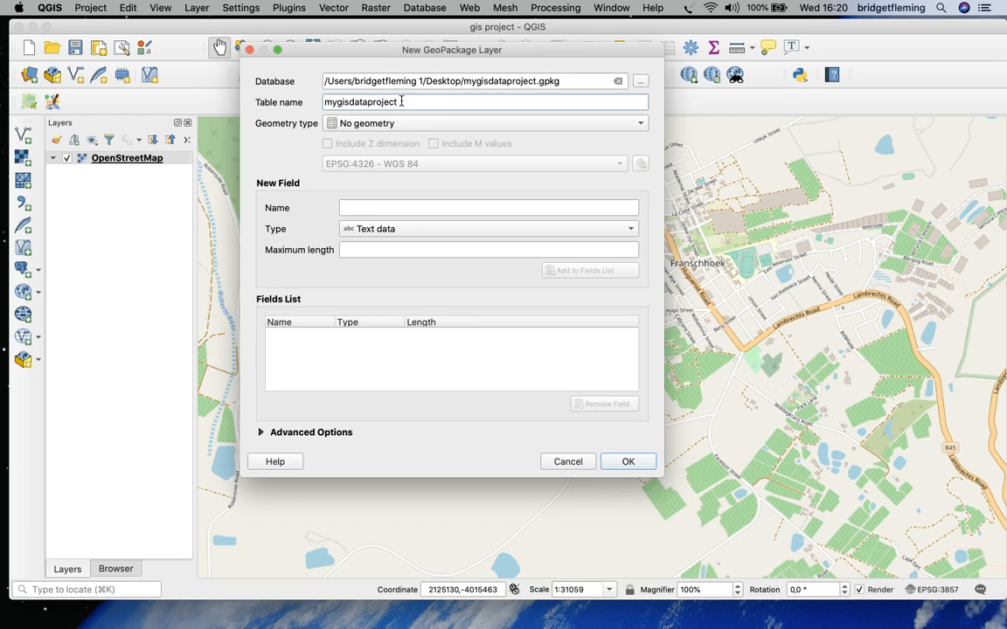
key(BackSpace)
key(BackSpace)
key(BackSpace)
key(BackSpace)
key(BackSpace)
key(BackSpace)
key(BackSpace)
key(BackSpace)
key(BackSpace)
key(BackSpace)
key(BackSpace)
key(BackSpace)
key(BackSpace)
key(BackSpace)
key(BackSpace)
key(BackSpace)
text(buiulding)
key(BackSpace)
key(BackSpace)
key(BackSpace)
key(BackSpace)
key(BackSpace)
key(BackSpace)
text(lding)
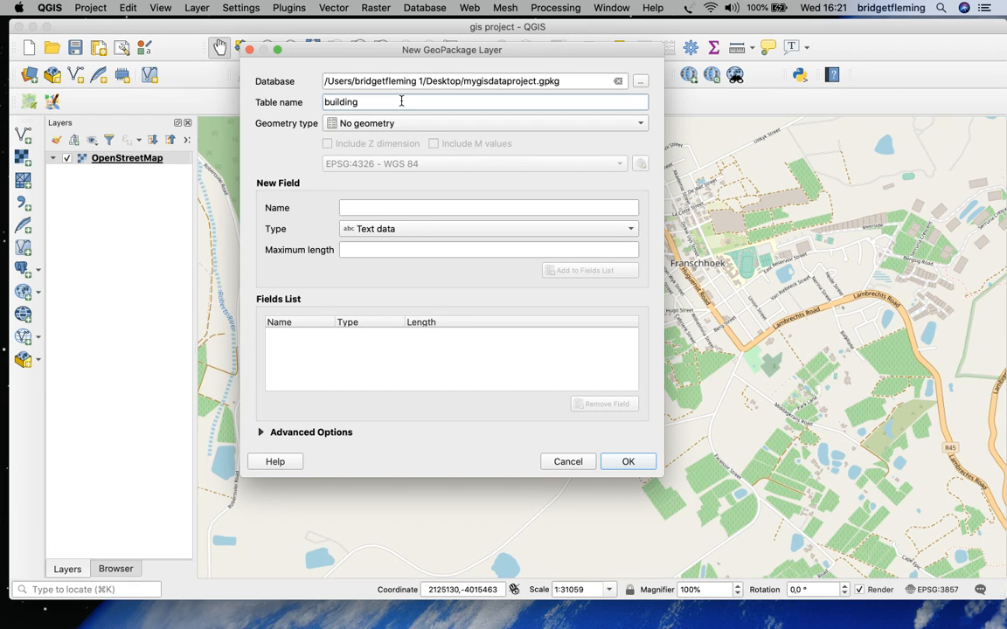
click(326, 105)
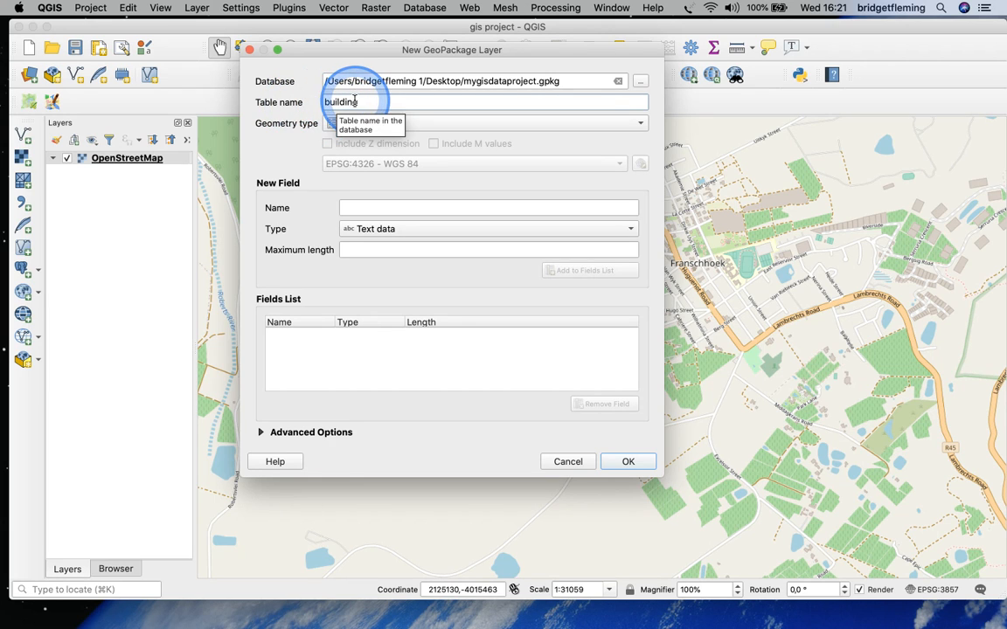
Set the layer's geometry type to Point and its coordinate reference system to South African CRS : HBK_NO_19, filtering by zangi
click(642, 125)
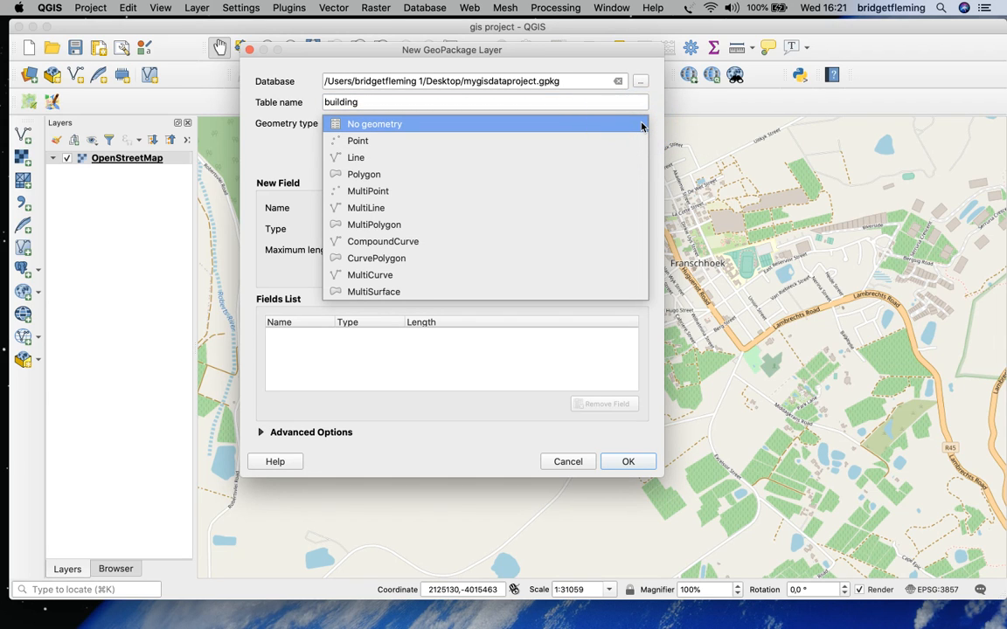
click(358, 141)
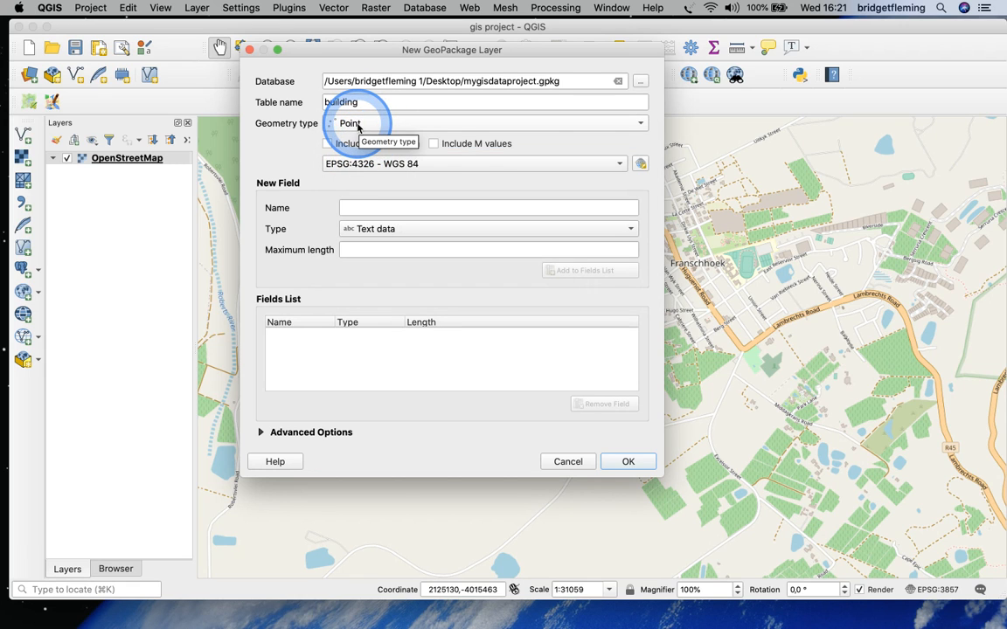
click(641, 165)
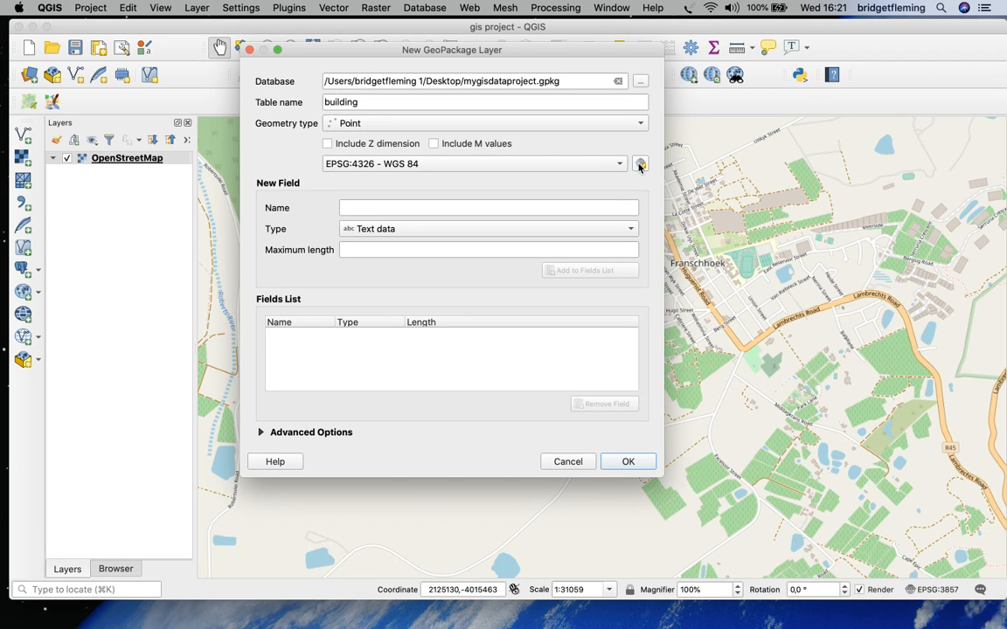
click(640, 166)
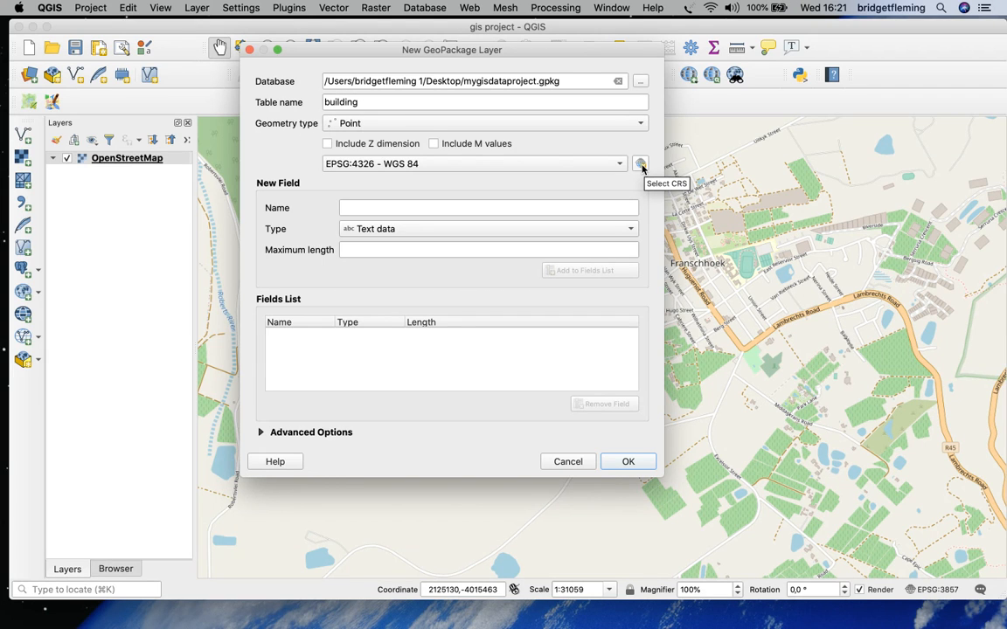
click(640, 164)
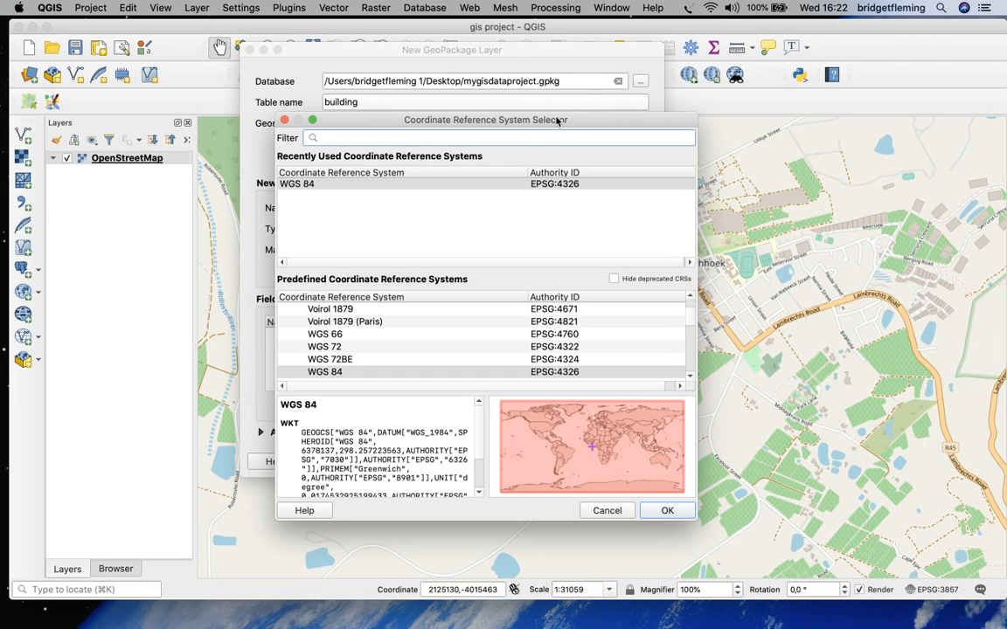
text(z)
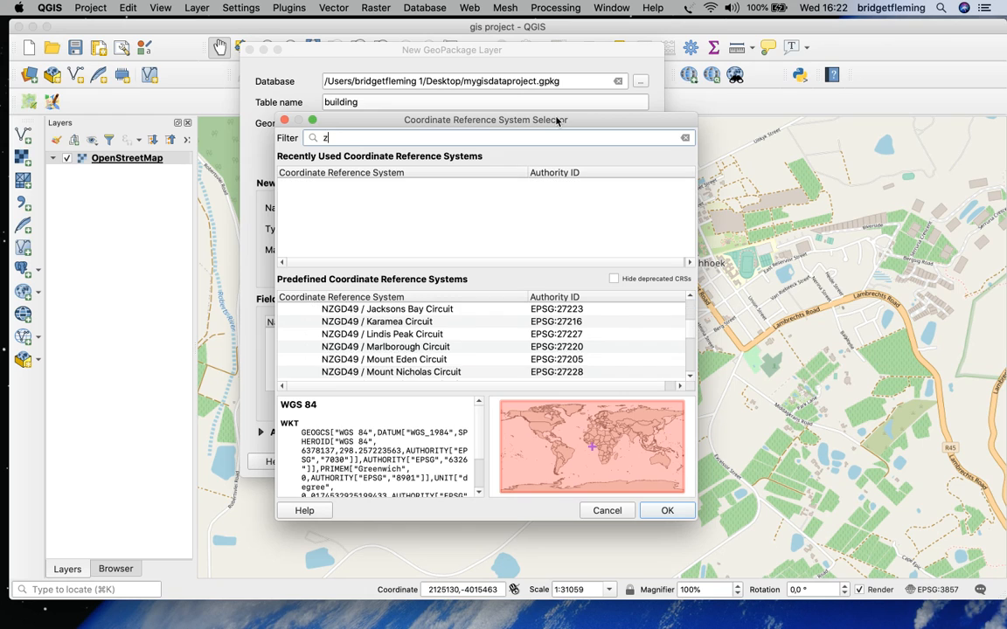
text(angi)
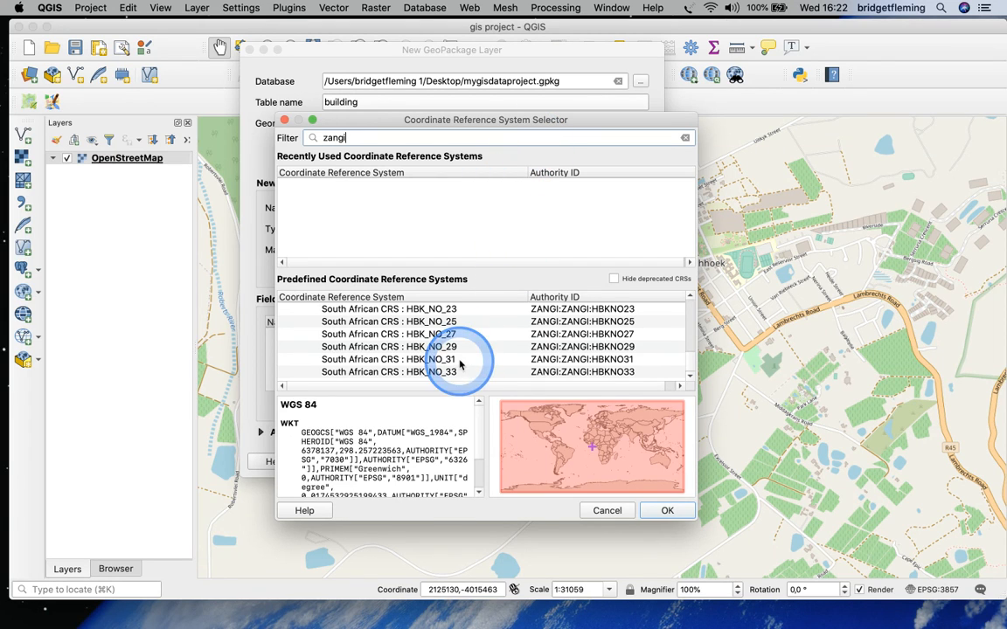
drag(690, 374, 690, 353)
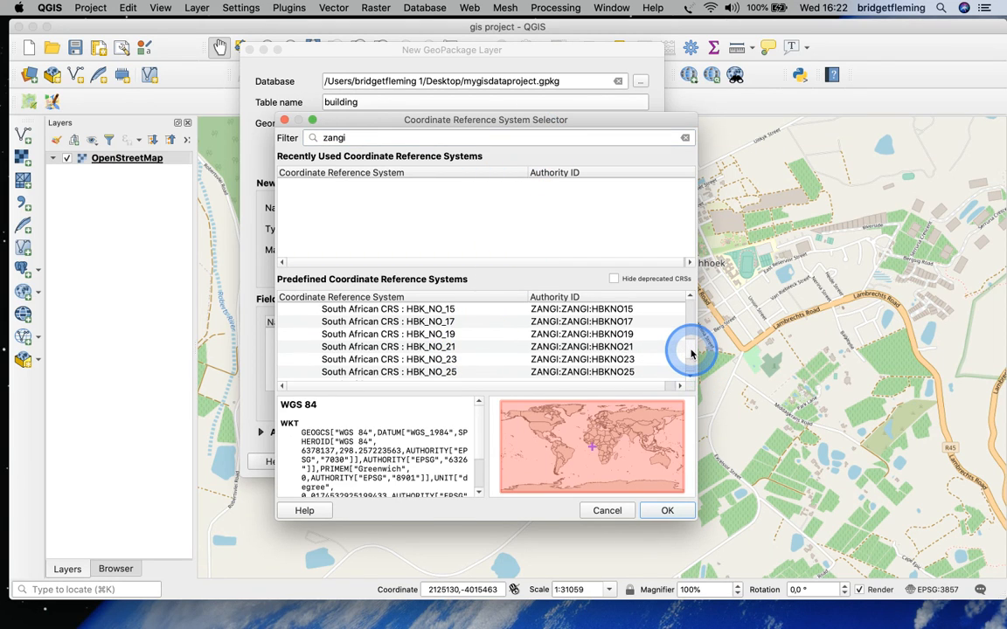
click(460, 335)
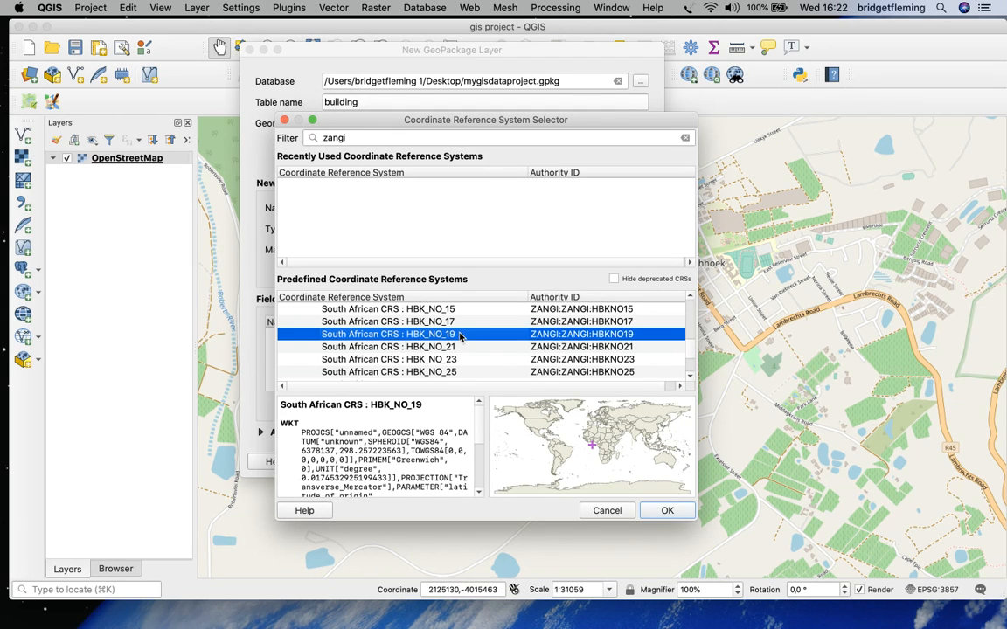
click(667, 511)
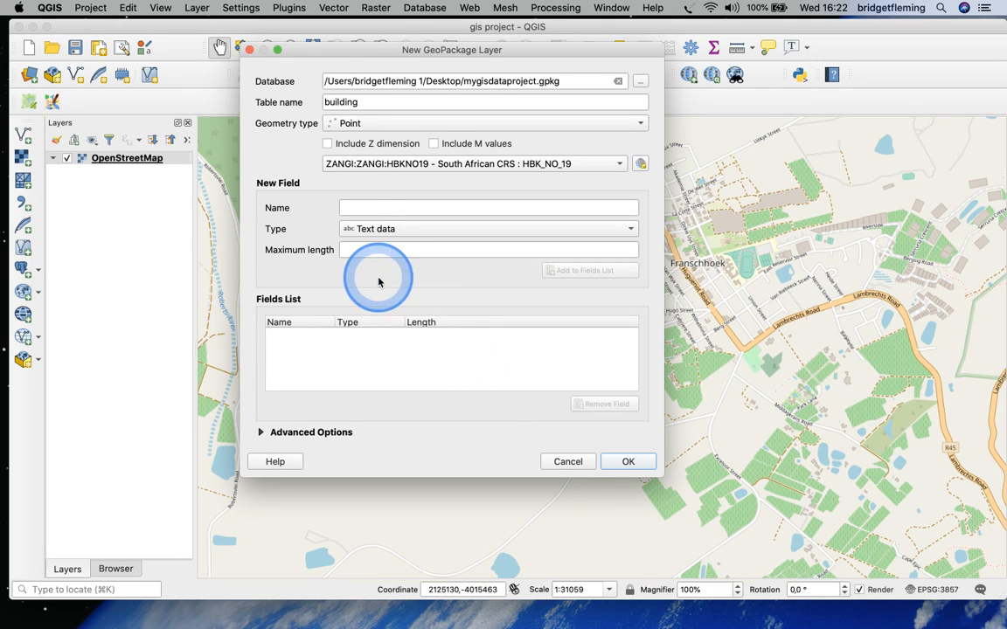
Add a text data field called name to the fields list and create the building layer
click(347, 208)
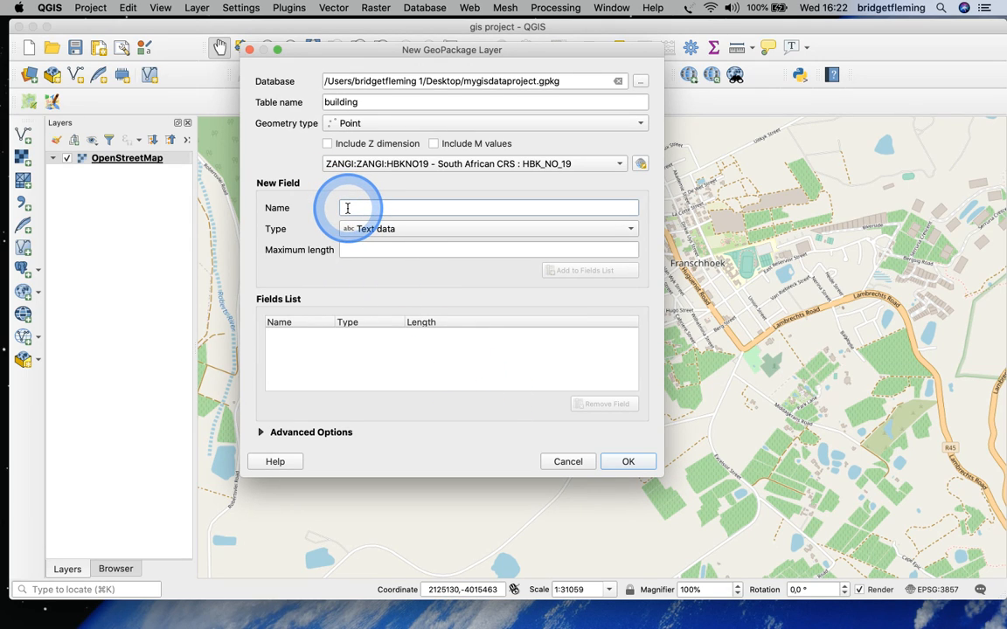
text(name)
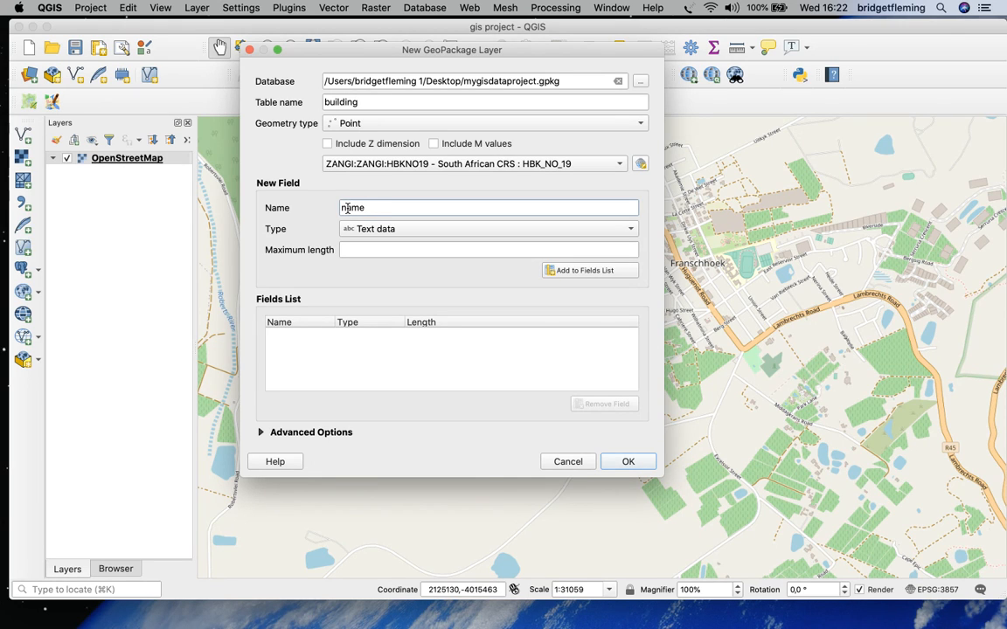
click(348, 208)
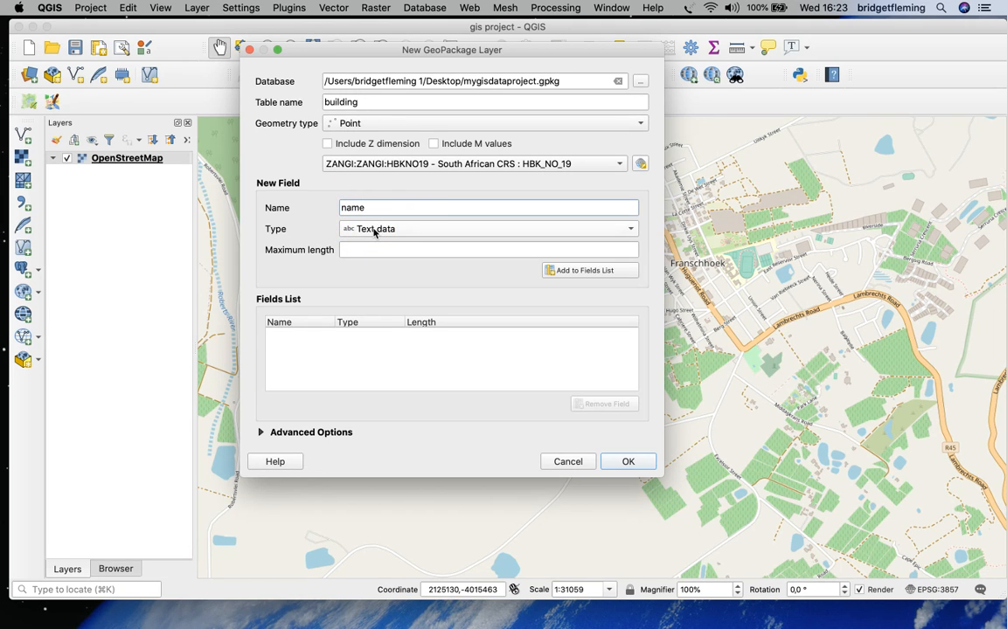
click(357, 248)
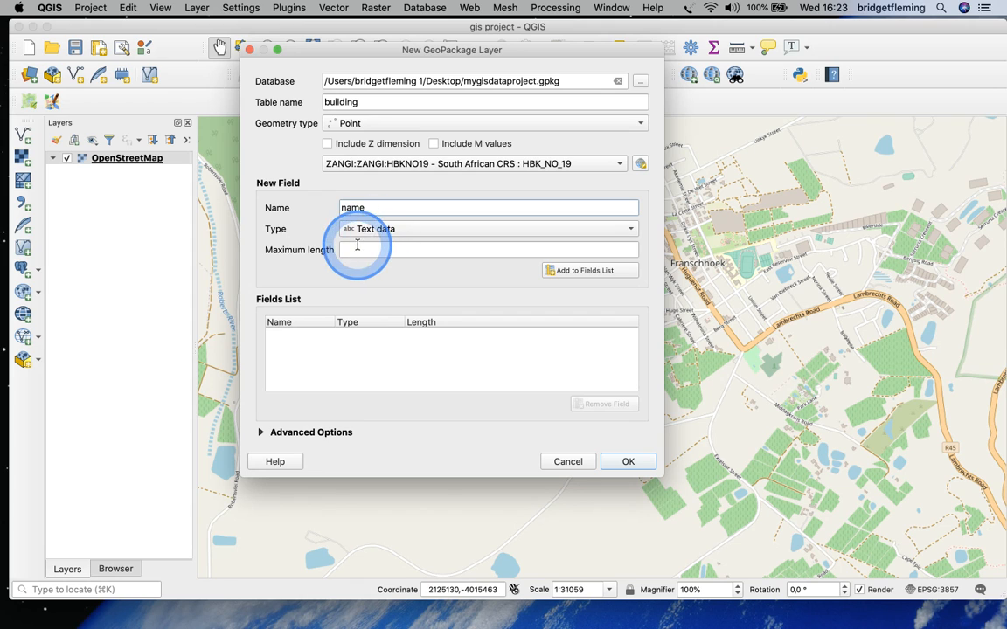
click(573, 273)
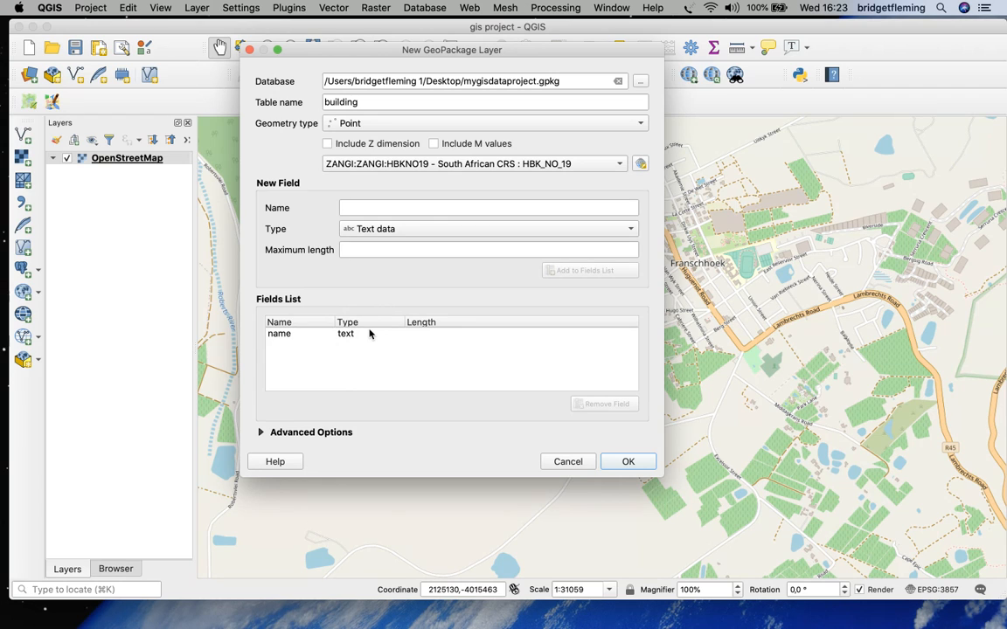
click(628, 461)
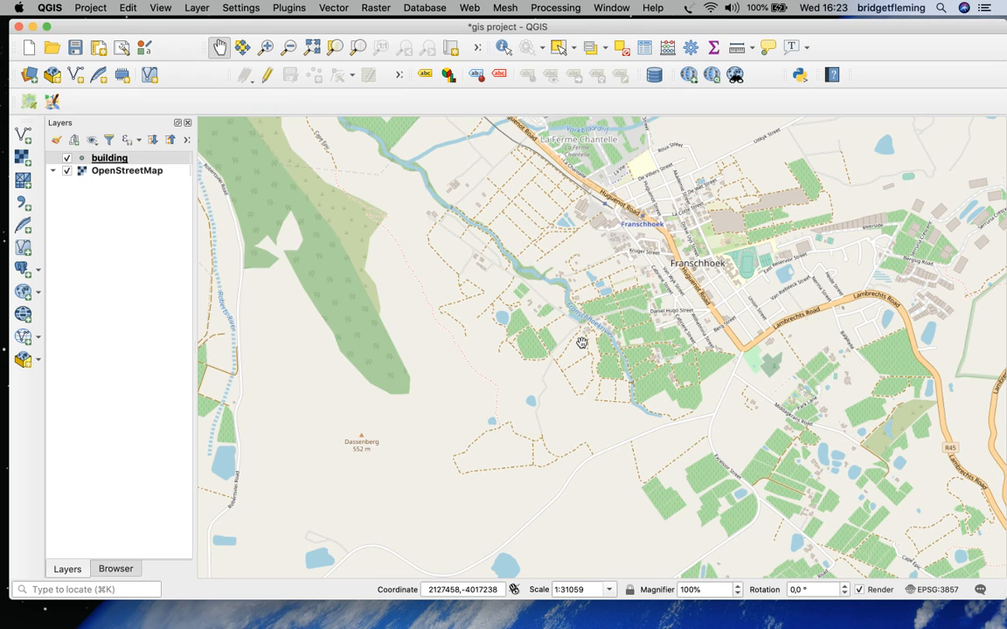
Start editing the building layer and add a point on the small vineyard block southwest of Franschhoek, across the river
click(268, 79)
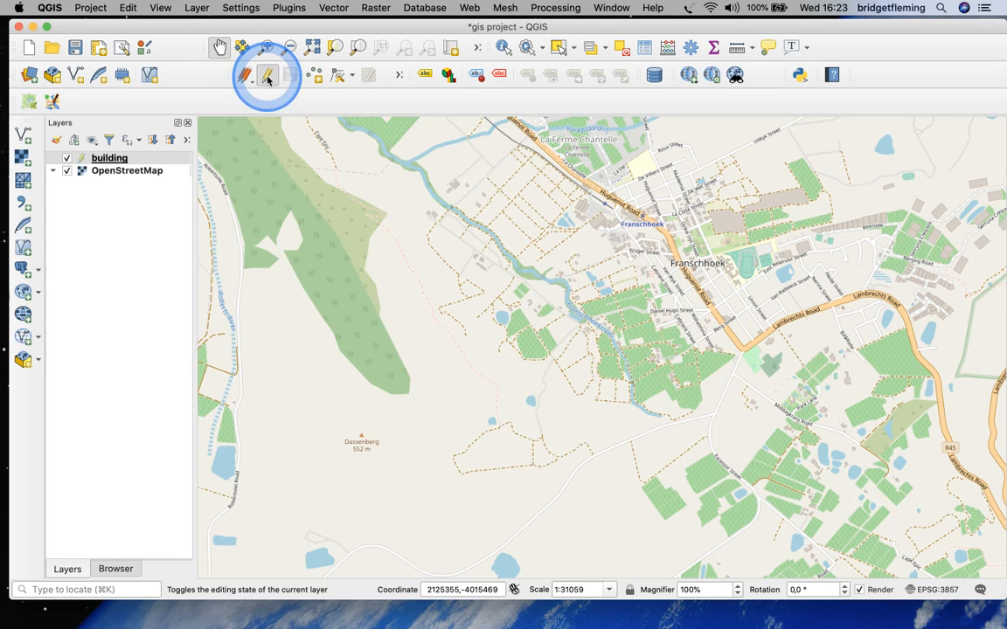
click(315, 77)
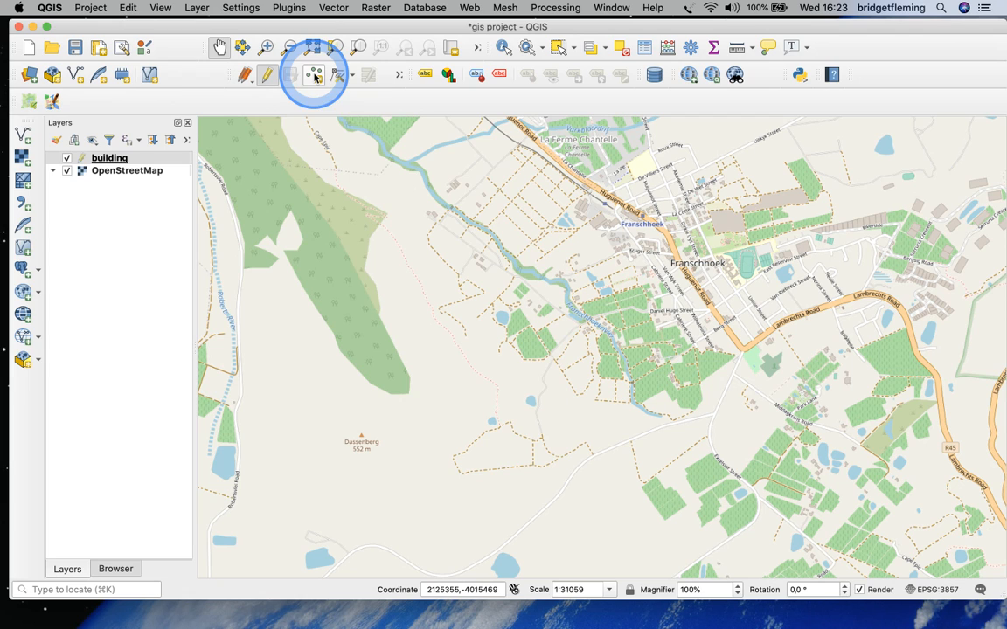
click(315, 77)
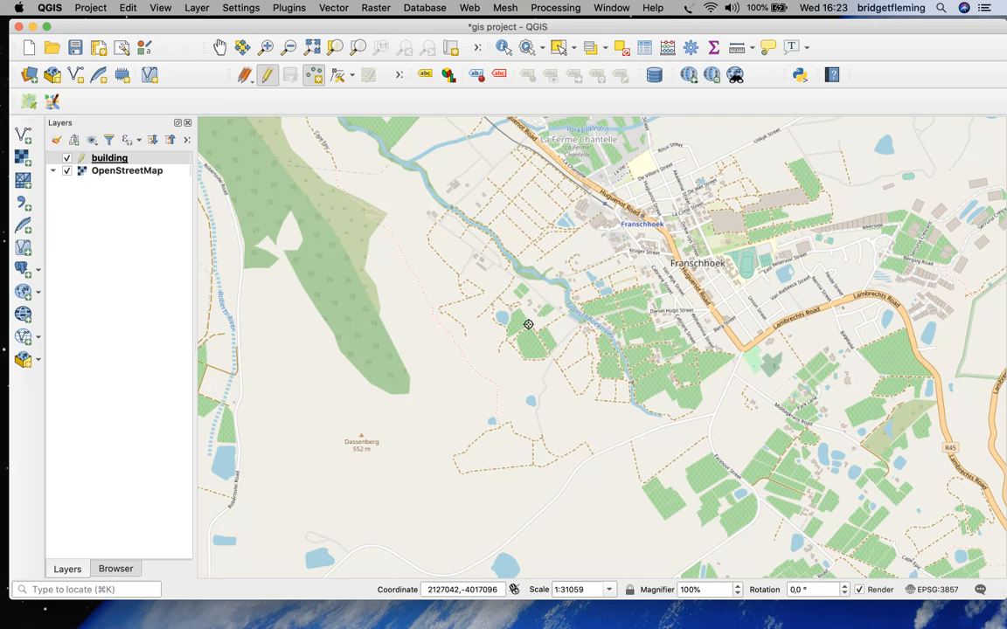
click(526, 323)
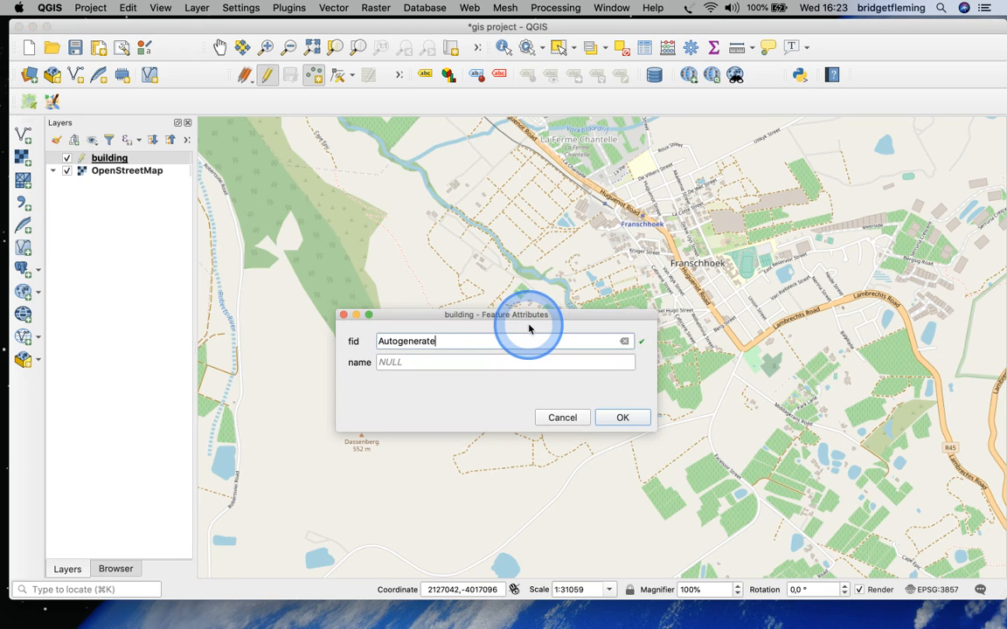
Name the new point winefarm, then stop editing the building layer and save its changes
click(415, 376)
click(404, 363)
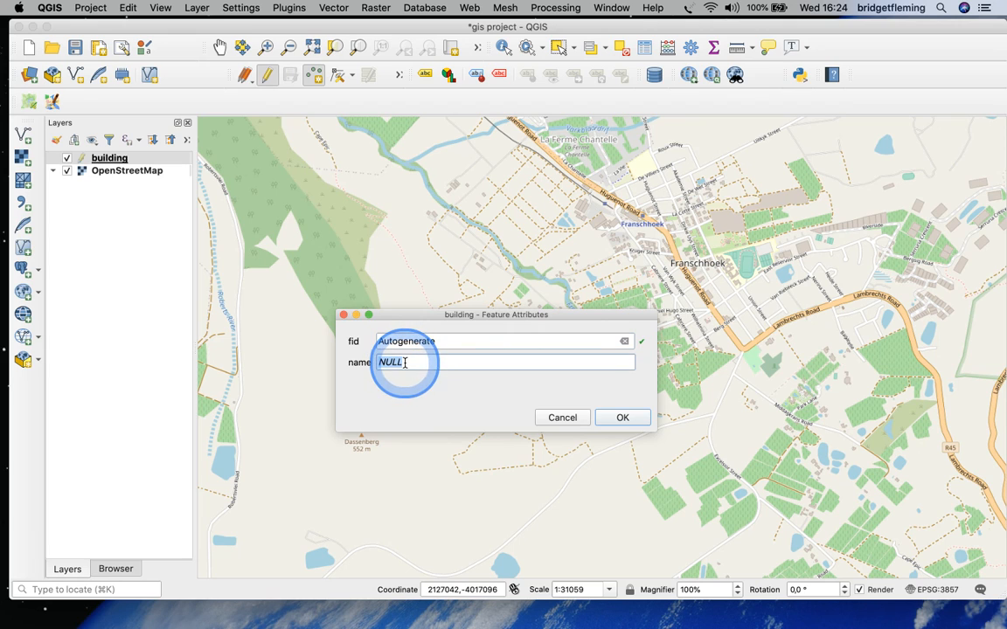
key(BackSpace)
text(winefarm)
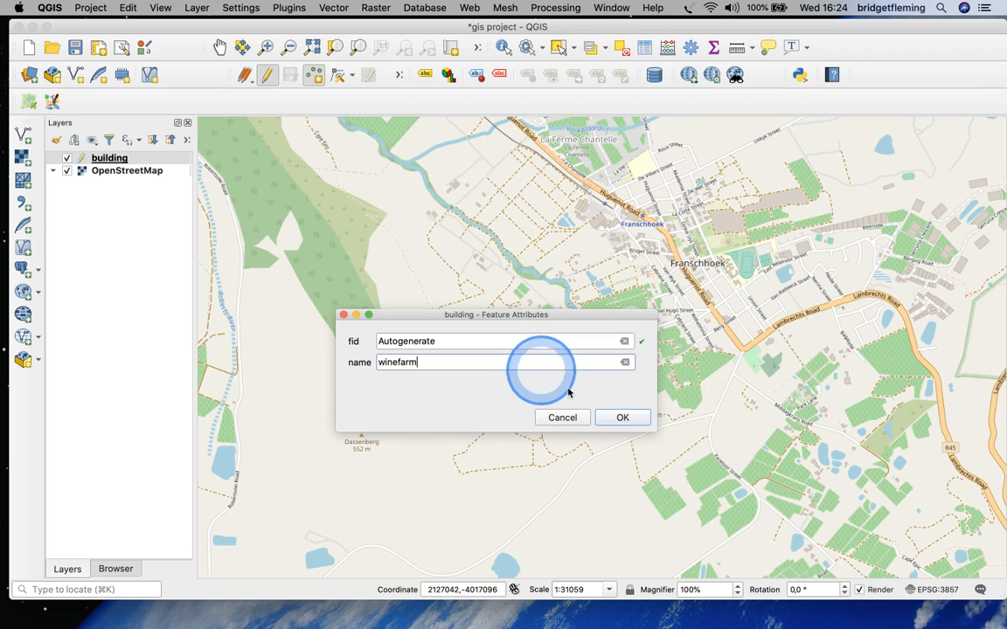
click(622, 418)
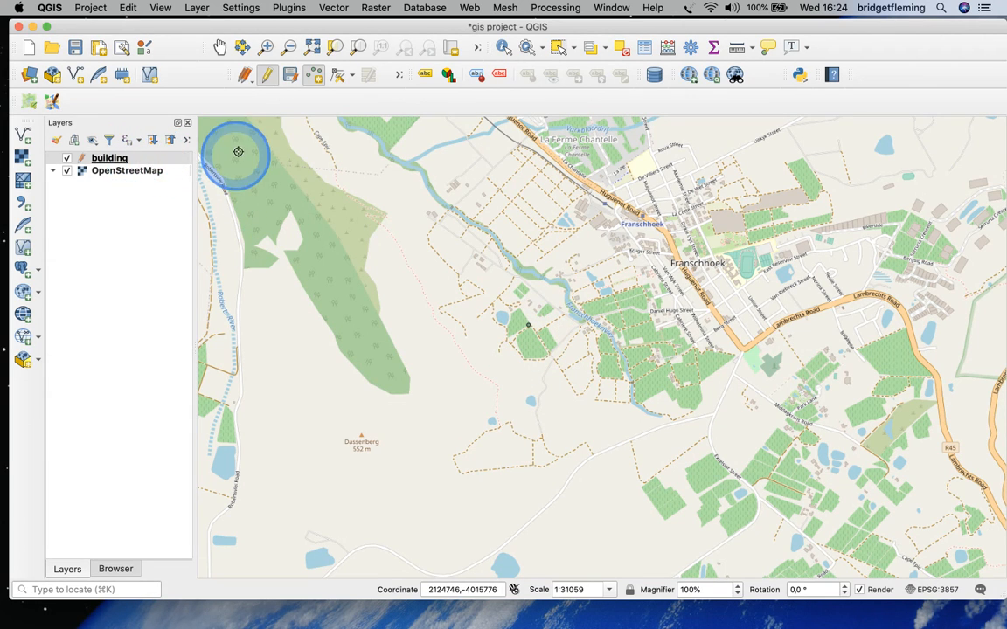
click(269, 77)
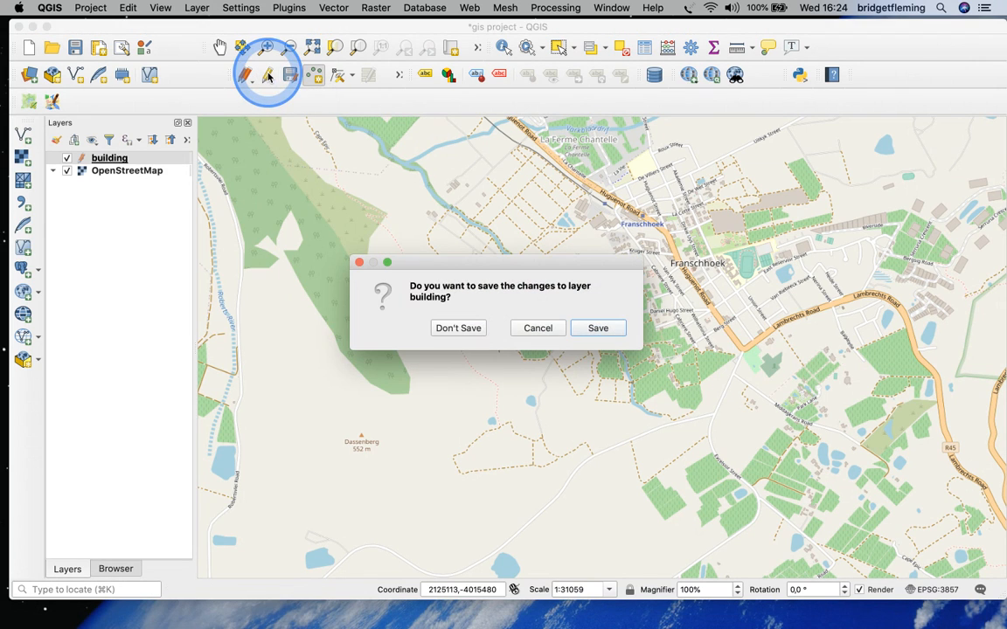
click(589, 330)
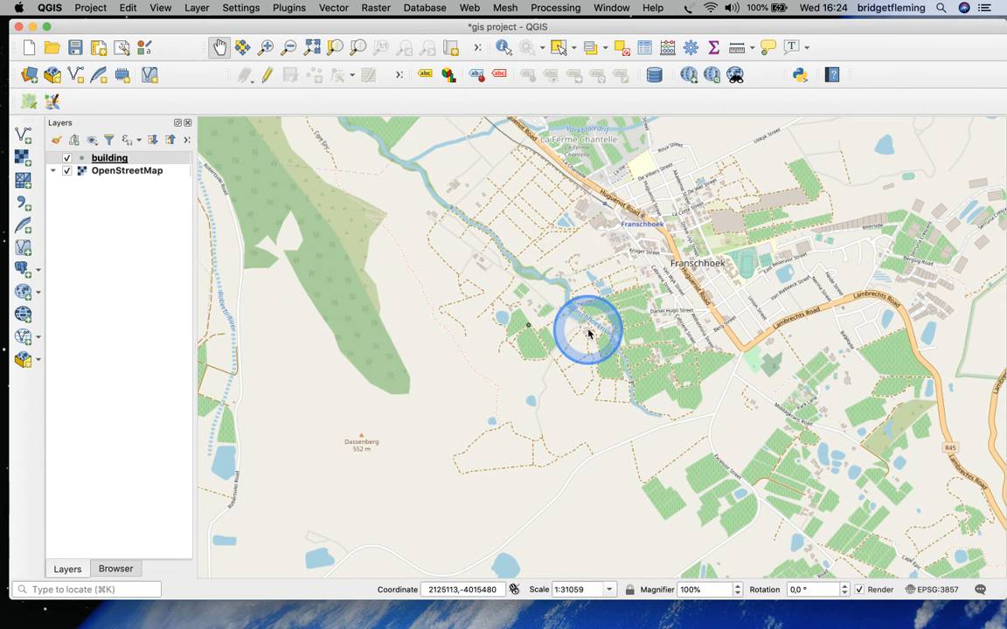
Open the building layer's symbology properties and change its symbol layer type from simple marker to SVG marker
click(136, 159)
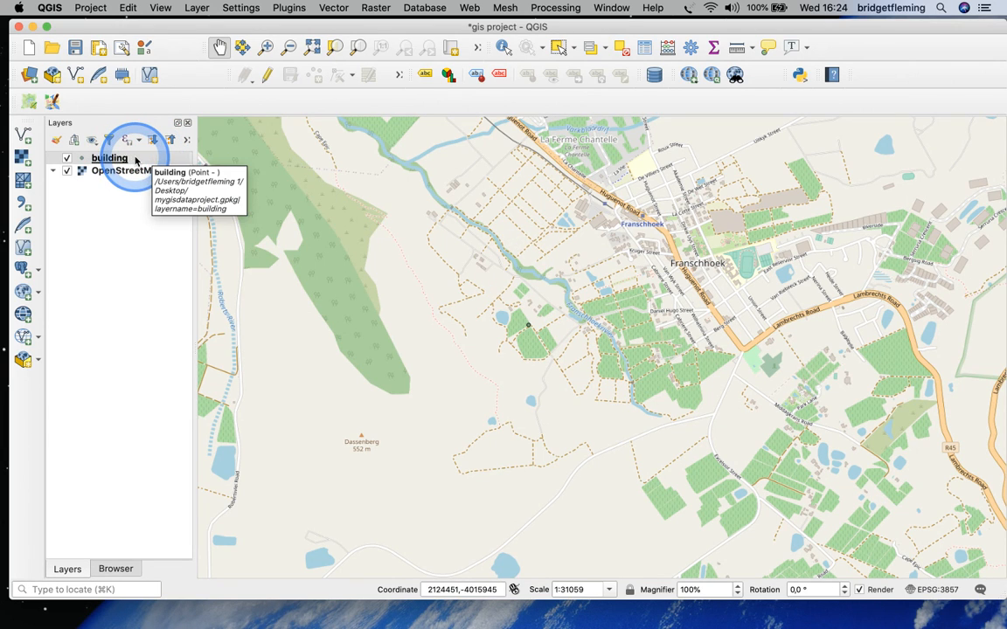
right_click(135, 159)
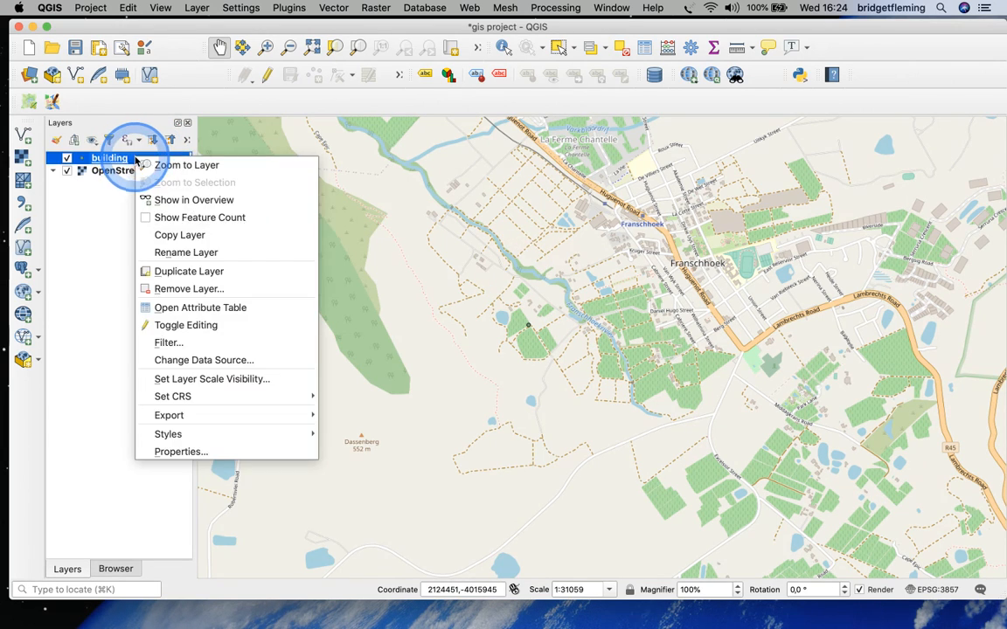
click(166, 452)
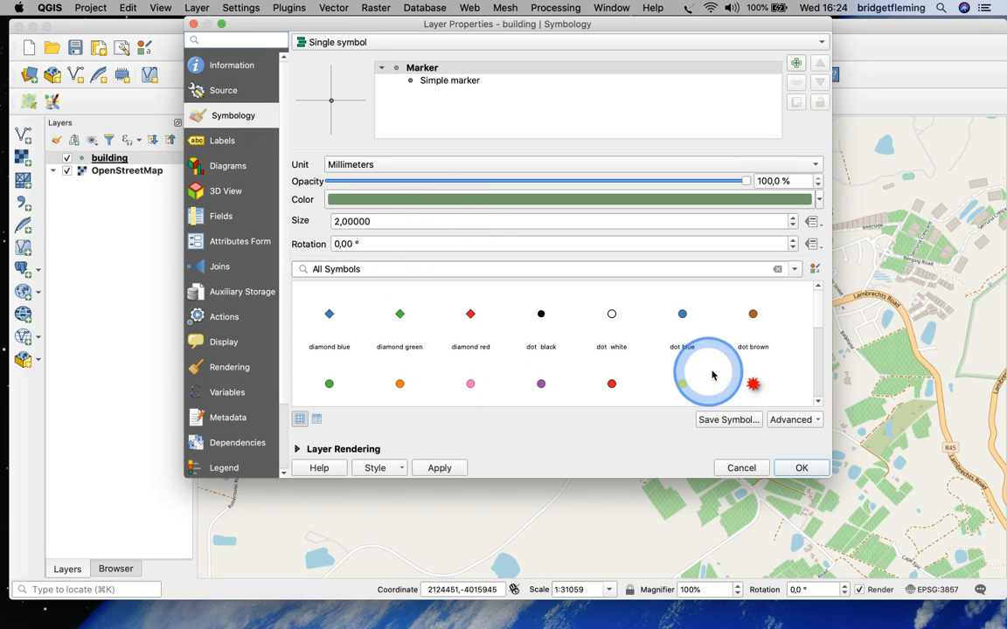
scroll(814, 315, down, 10)
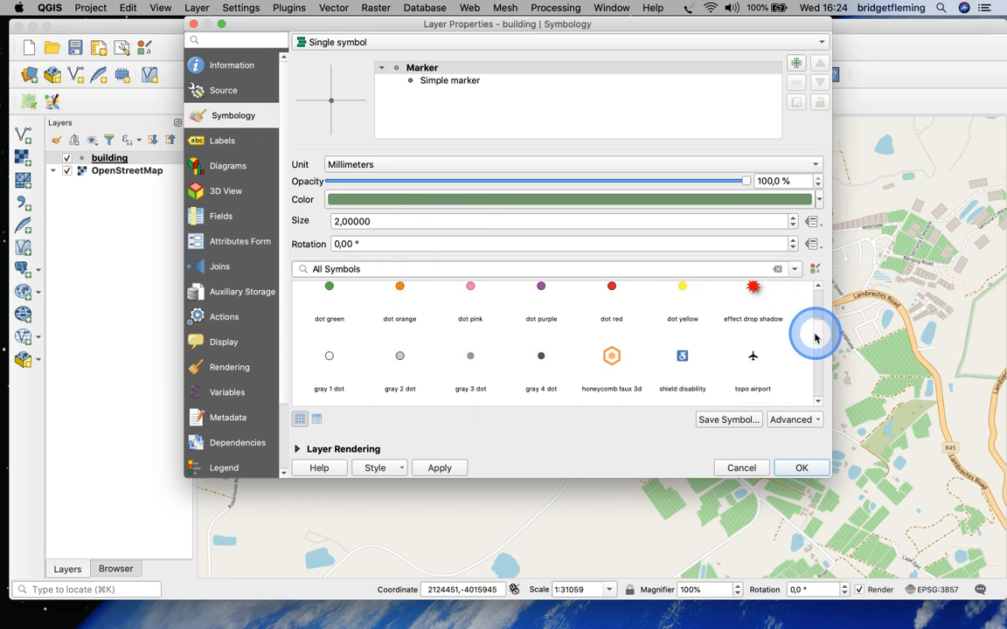
scroll(813, 354, up, 10)
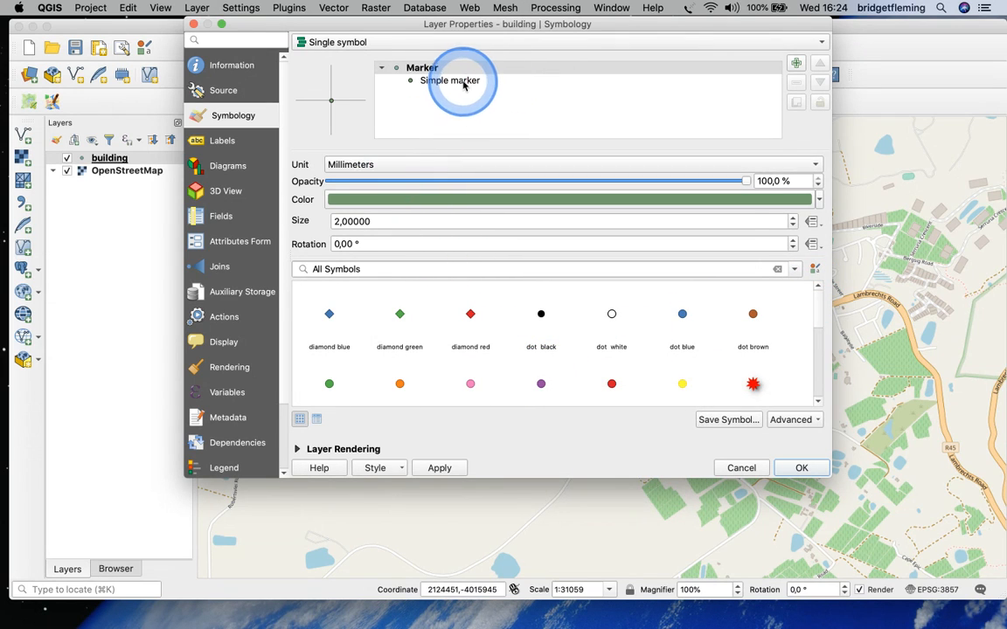
click(461, 82)
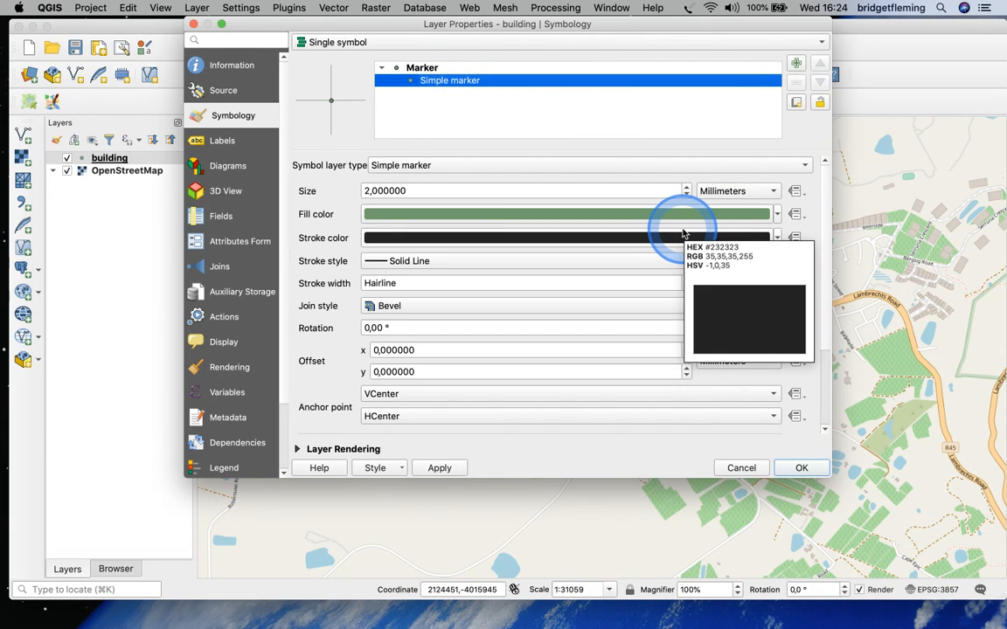
click(804, 166)
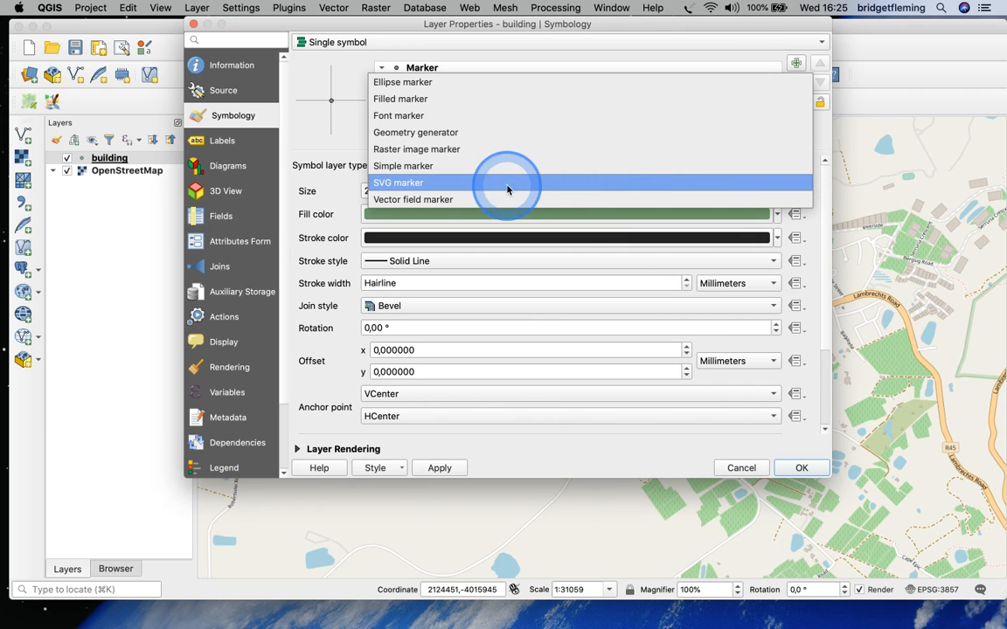
click(425, 182)
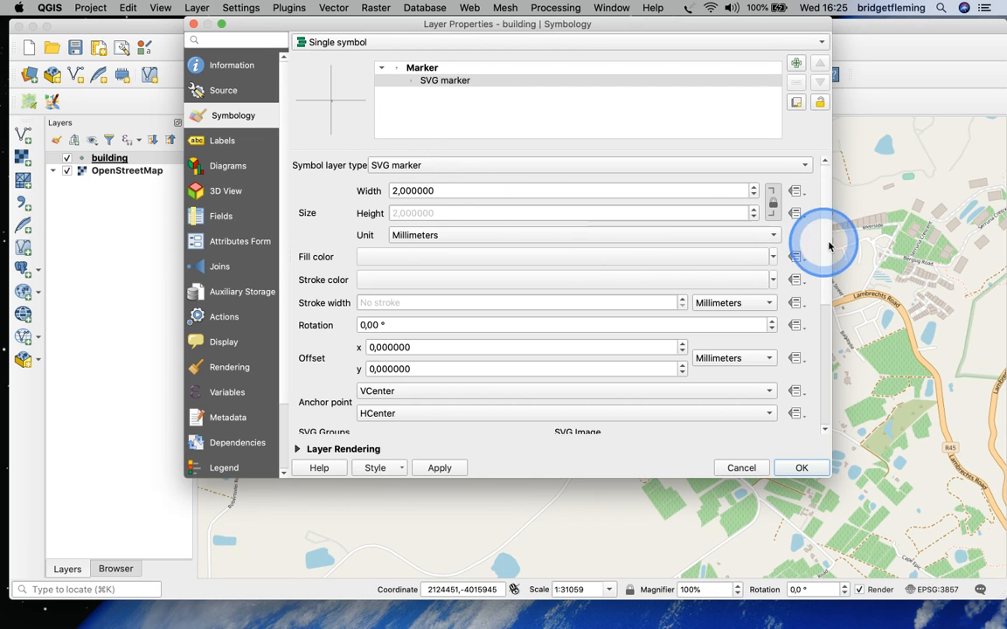
Choose the black house image (gpsicons/house.svg) as the building layer's SVG marker
drag(827, 248, 821, 372)
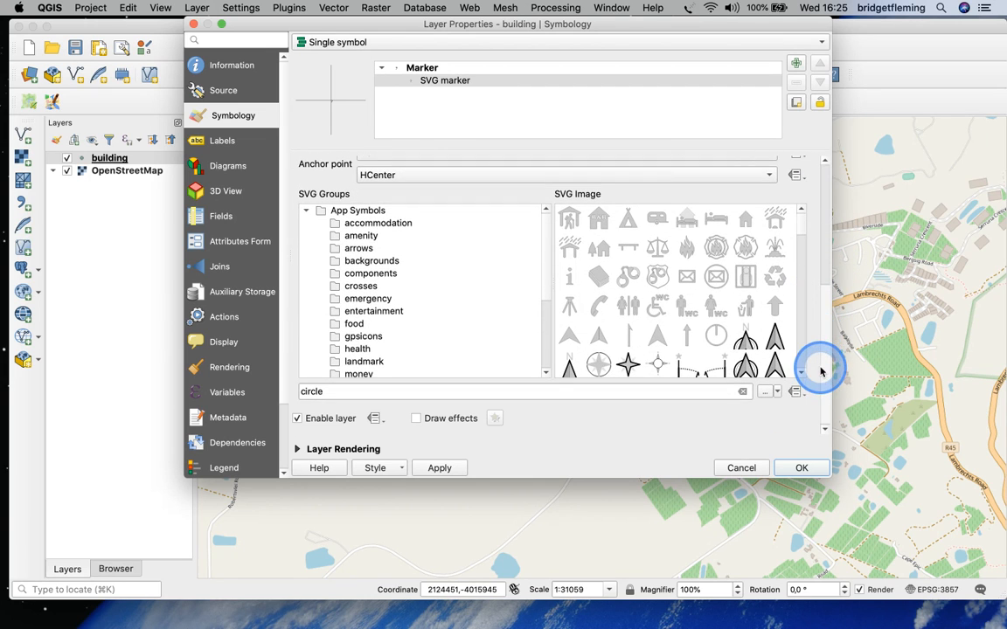
scroll(663, 274, down, 1)
scroll(664, 274, down, 5)
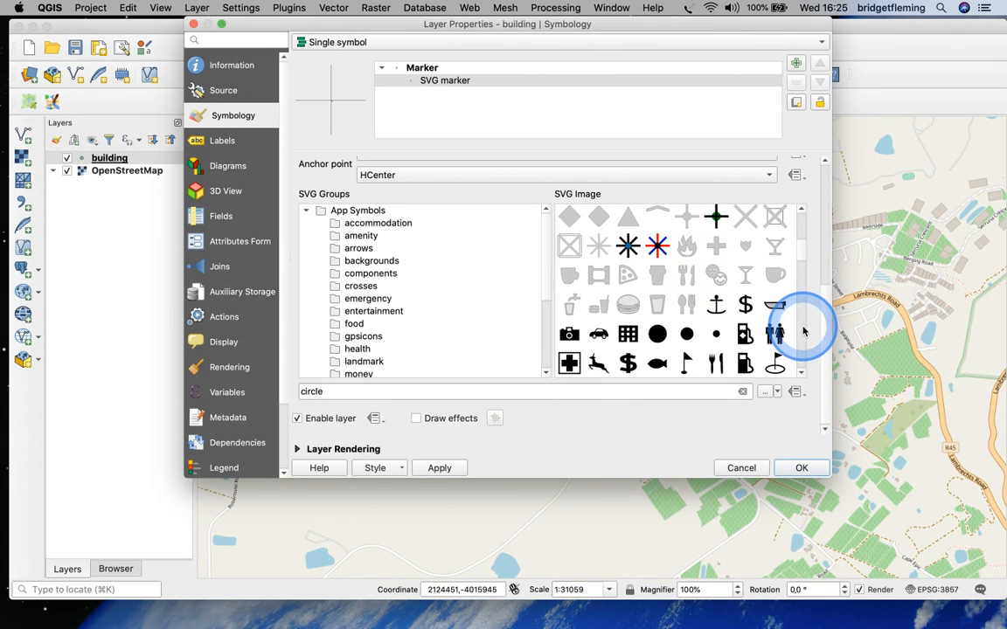
click(802, 284)
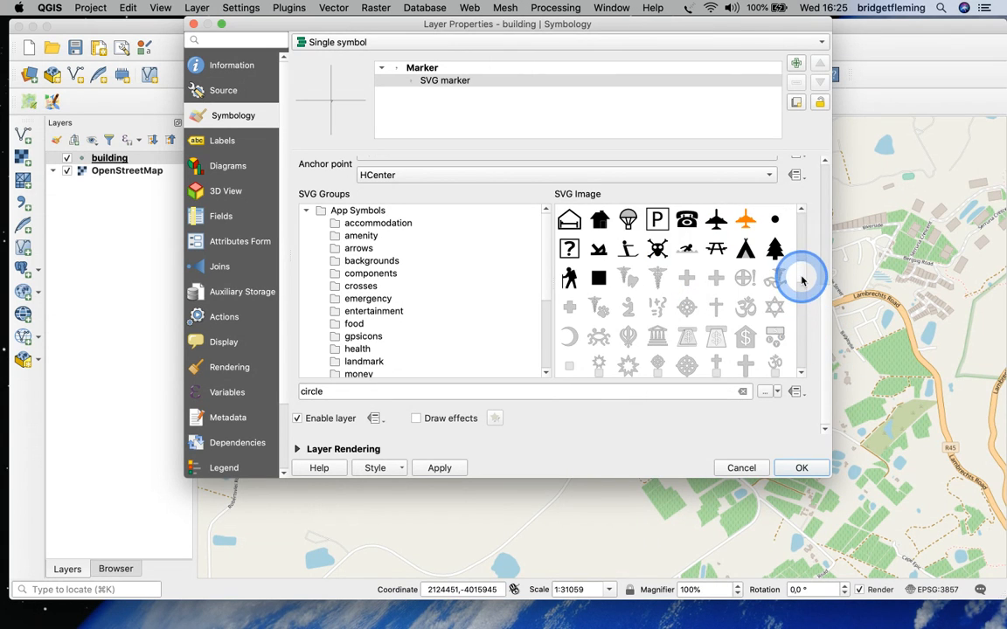
click(601, 223)
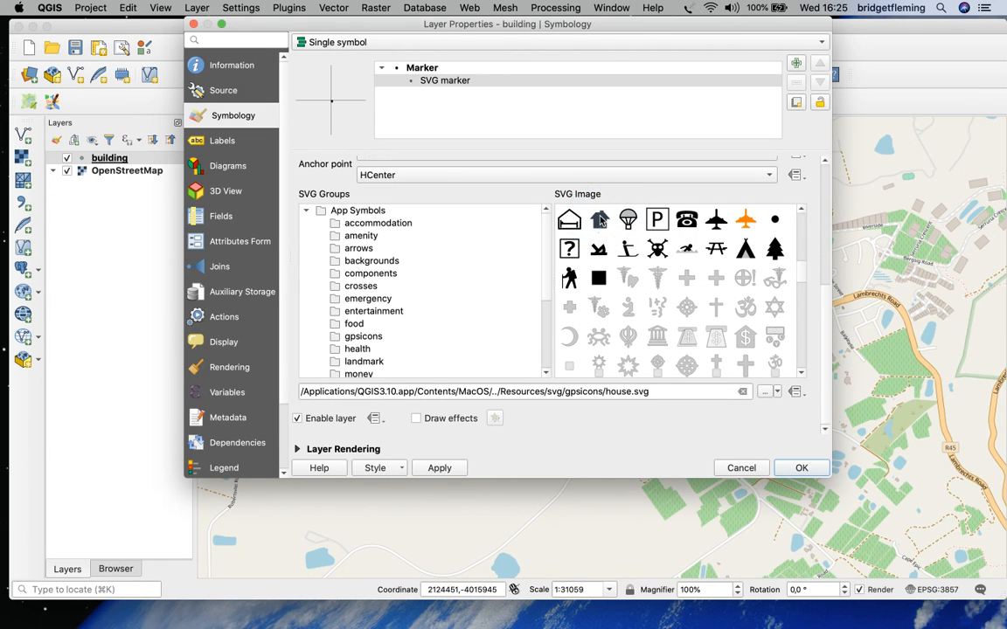
click(795, 470)
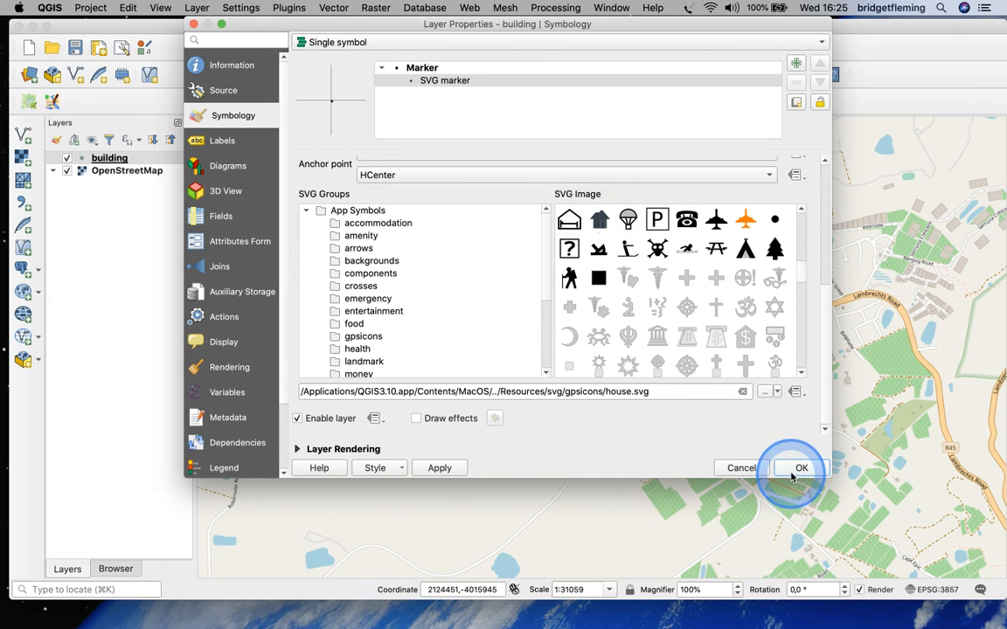
Set the house marker's fill color to red, #d81919
click(826, 232)
click(565, 256)
drag(411, 166, 378, 169)
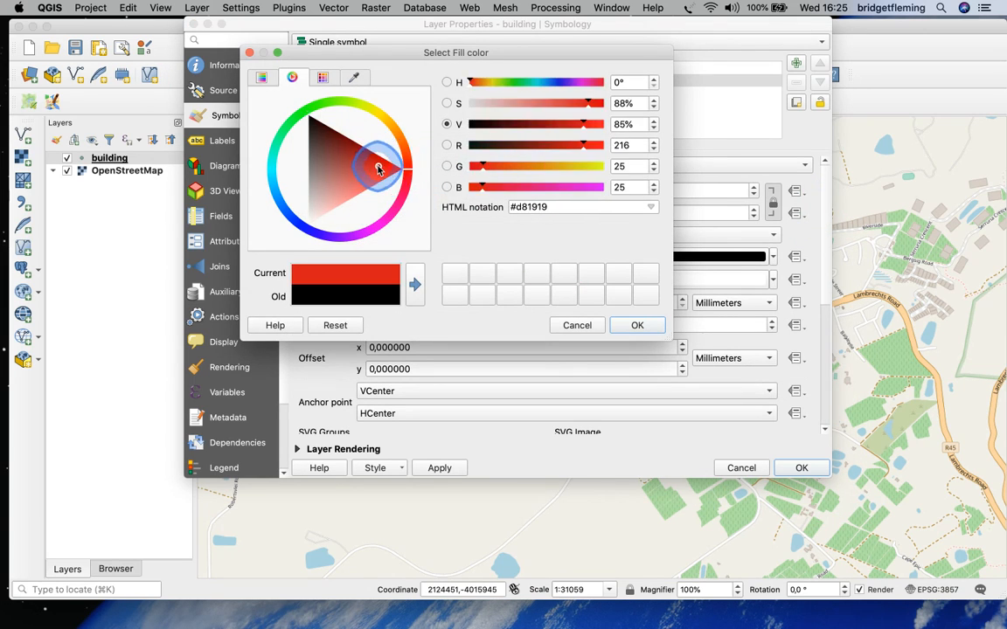
click(642, 325)
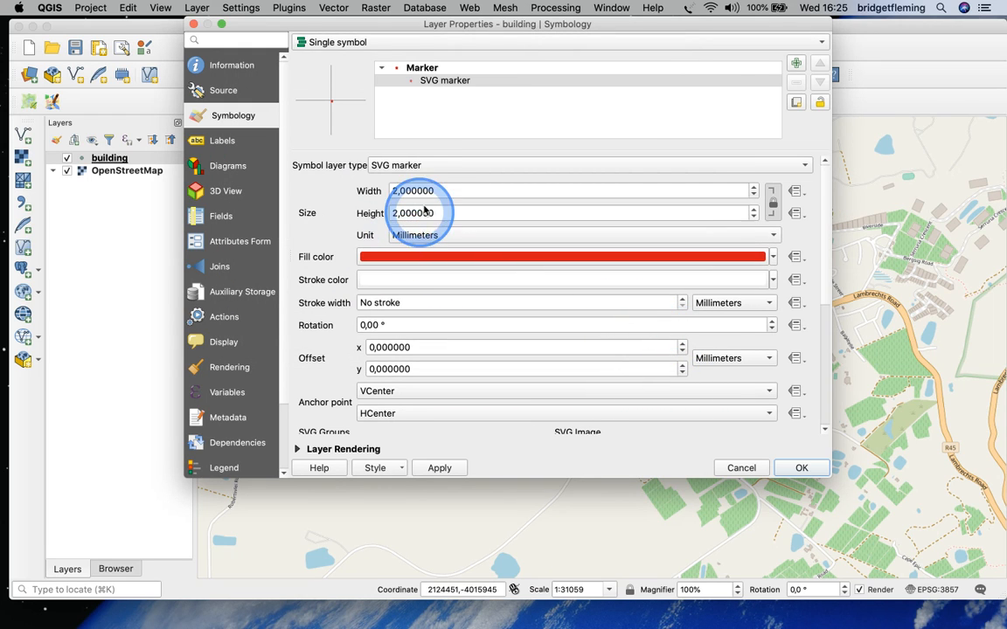
Set the house marker's size to 10 mm in width and height and apply the building layer's style
click(395, 213)
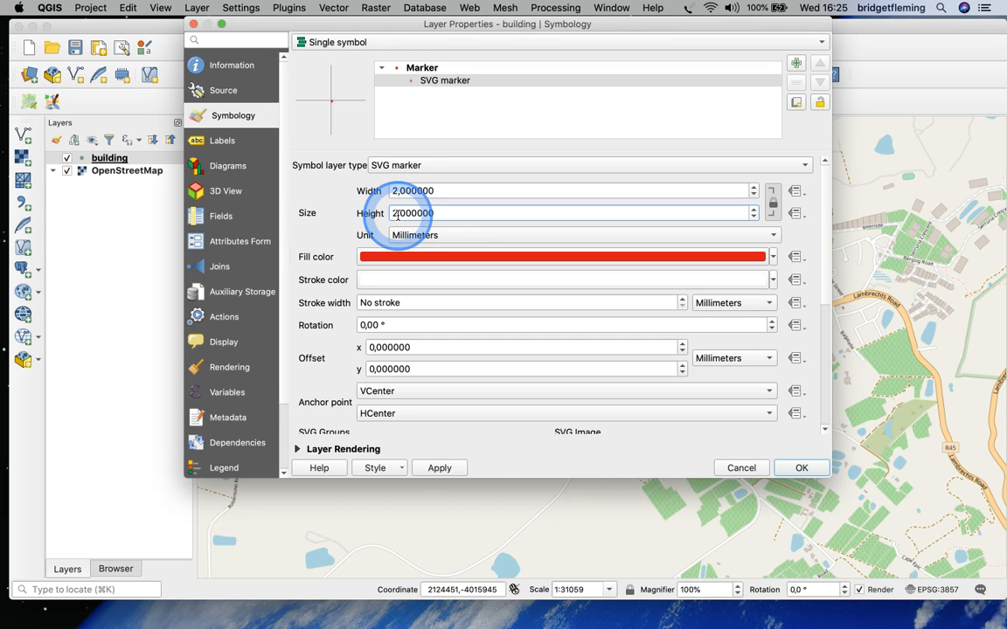
key(BackSpace)
text(10)
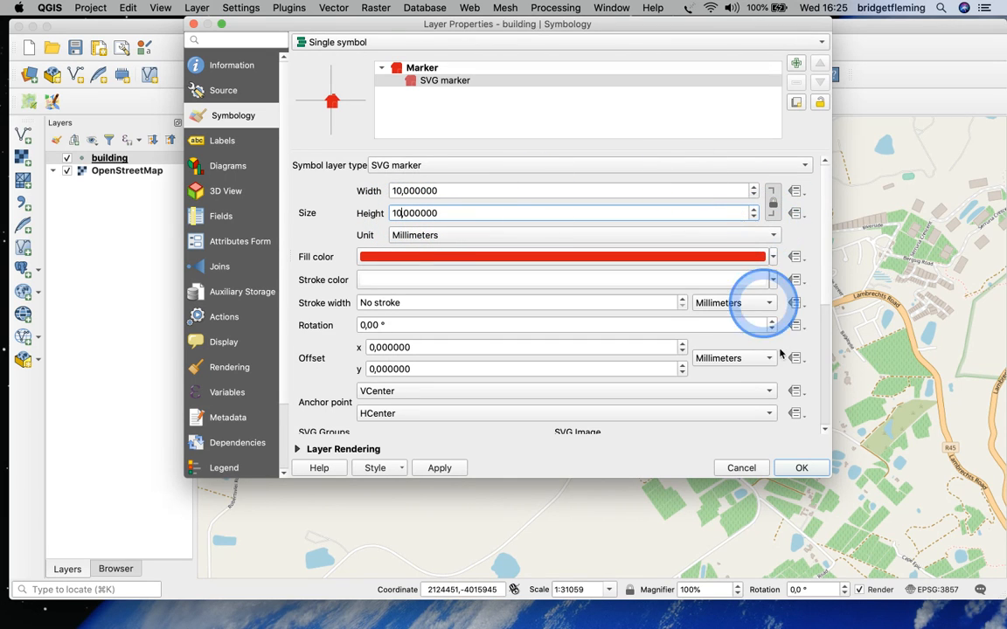
click(797, 468)
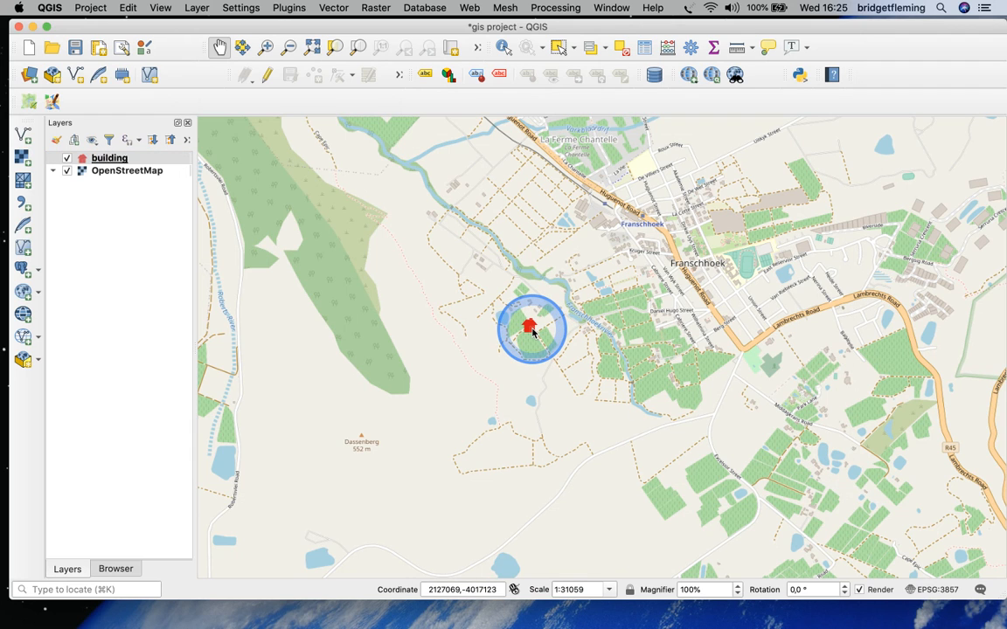
right_click(145, 161)
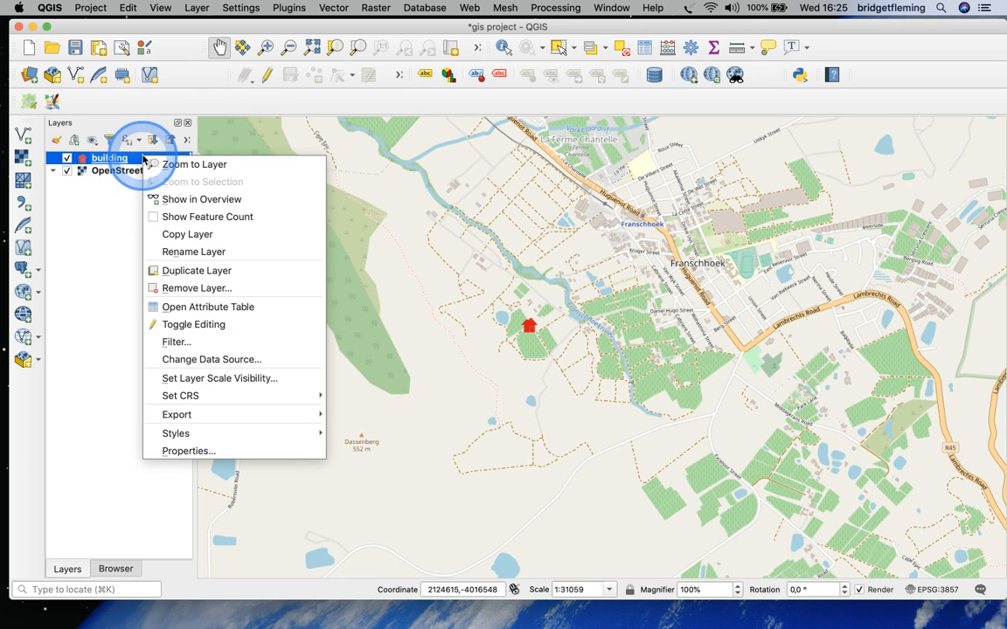
click(175, 451)
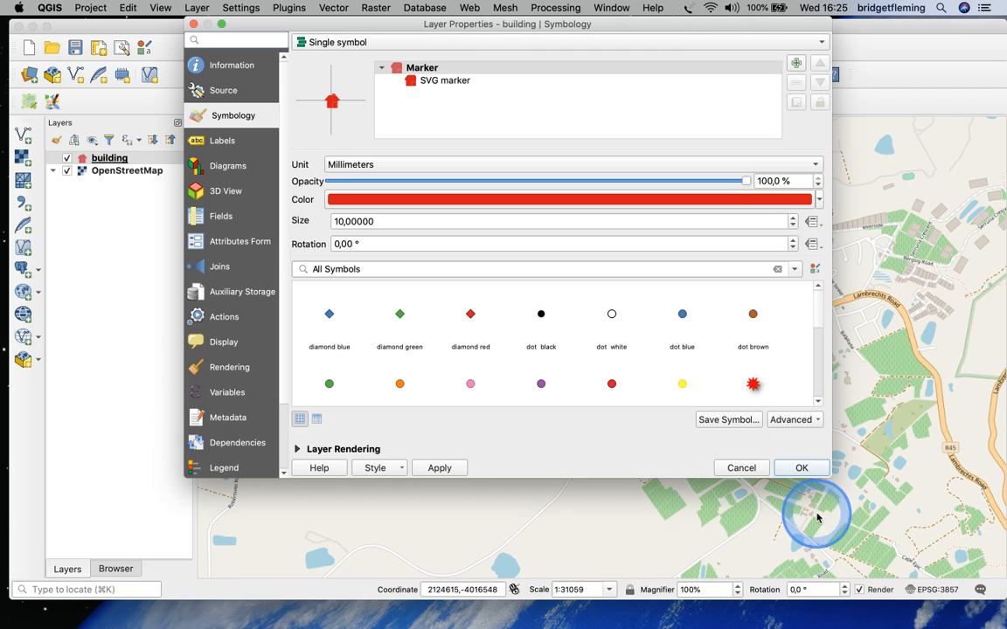
drag(827, 477, 773, 352)
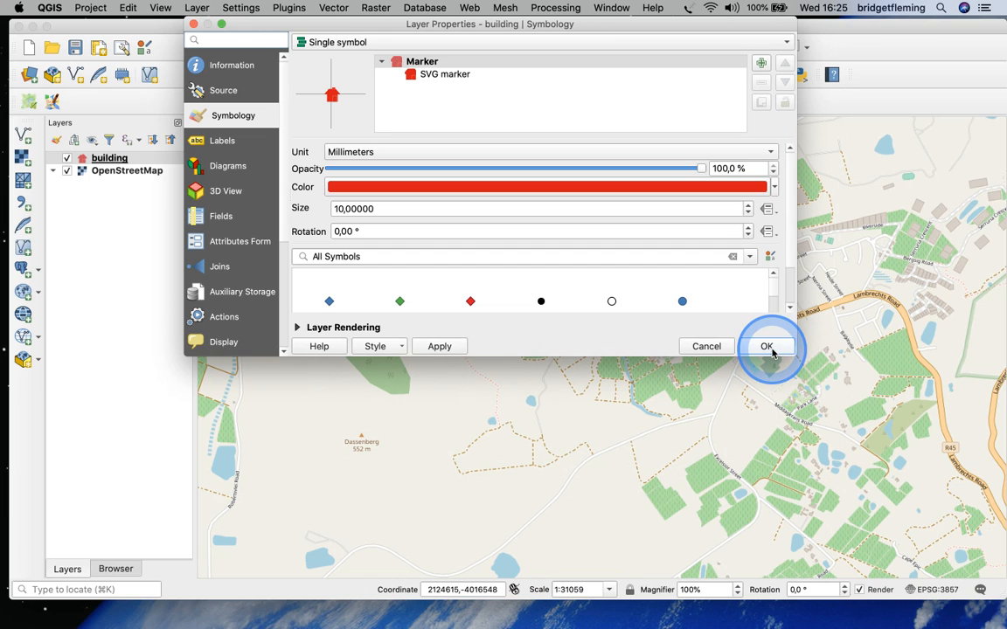
click(193, 25)
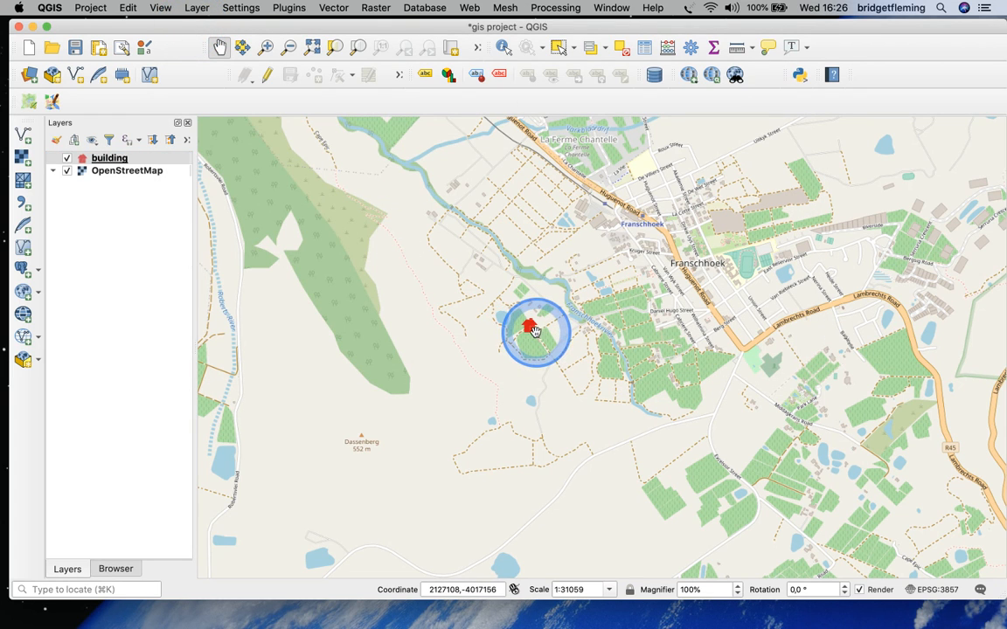
Save the gis project with the styled building layer
mouse_move(535, 330)
mouse_down()
mouse_move(597, 352)
mouse_move(584, 351)
mouse_up()
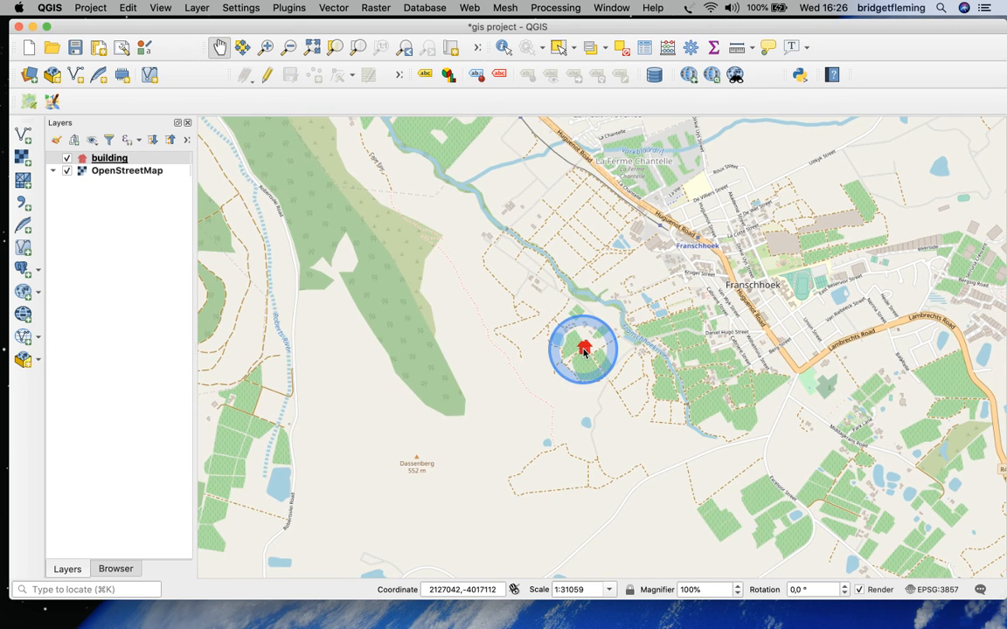
click(75, 48)
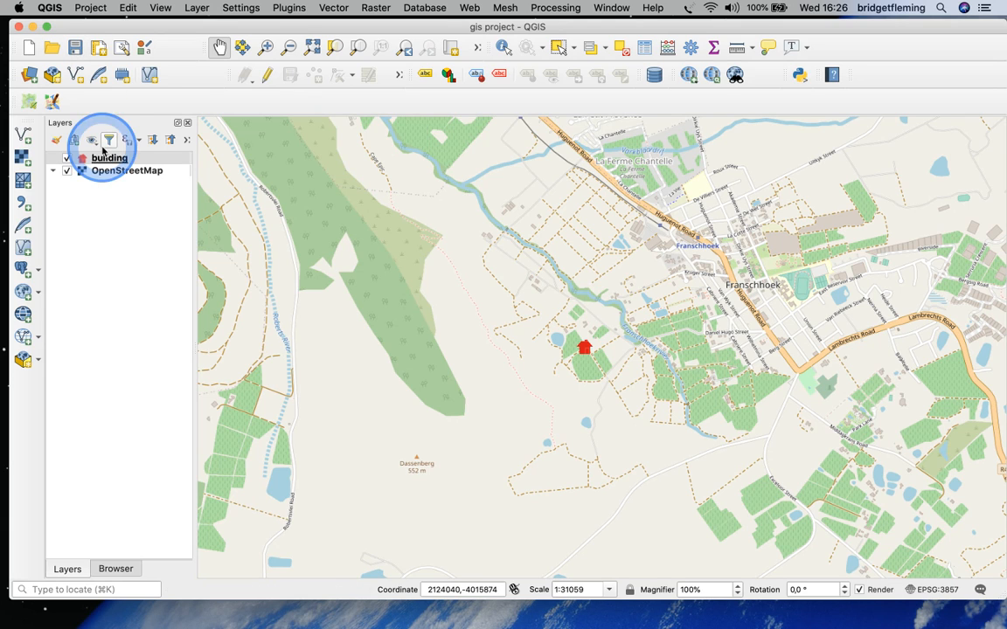
mouse_move(107, 161)
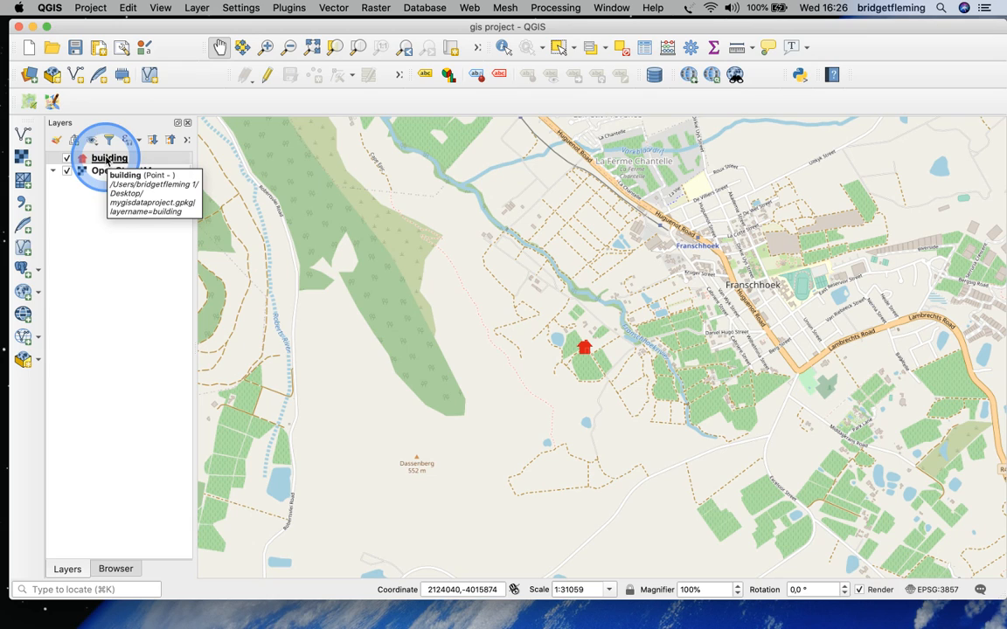